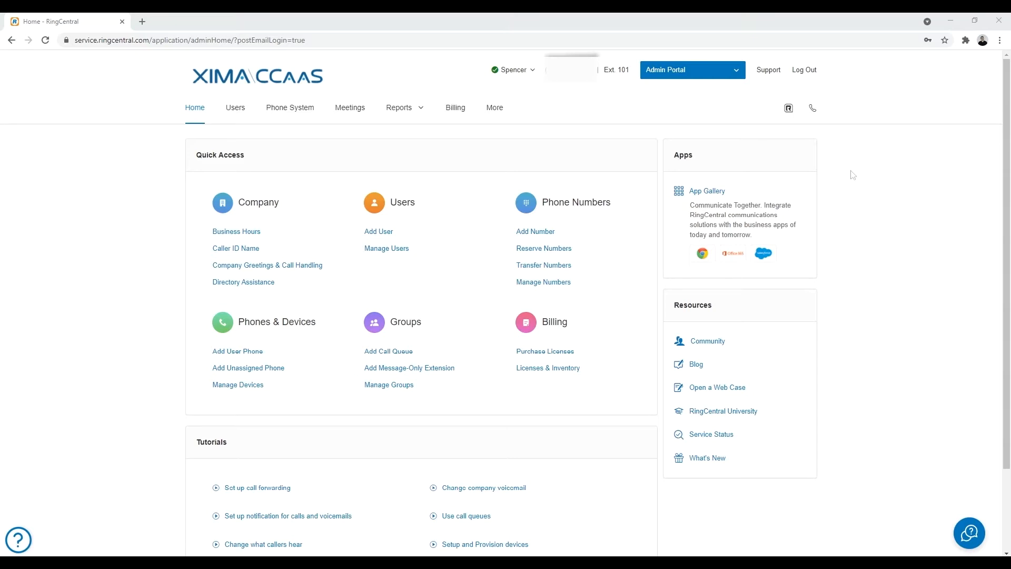
# Open the phone system's call queue groups and start a new call queue
pyautogui.click(289, 105)
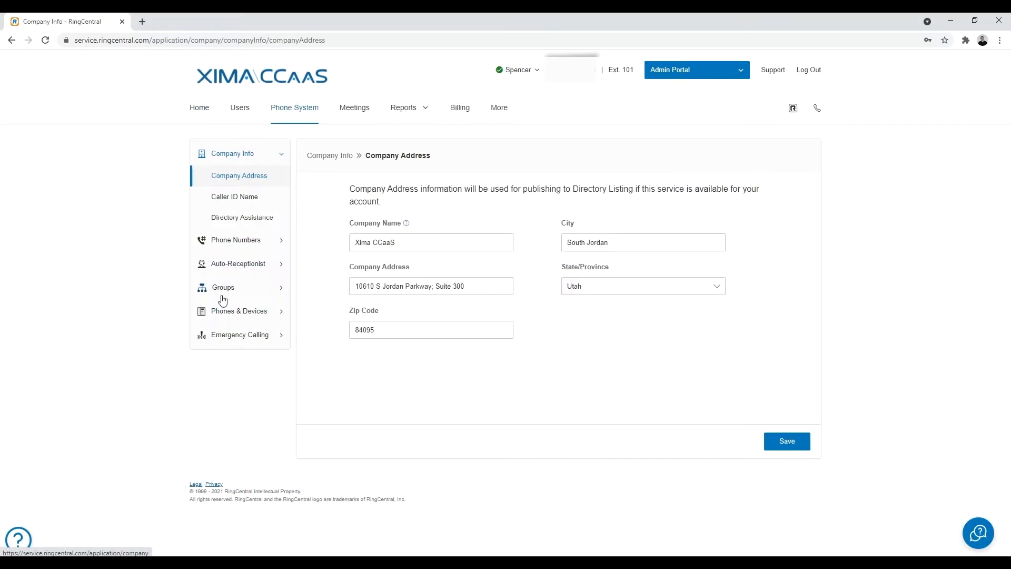
pyautogui.click(224, 297)
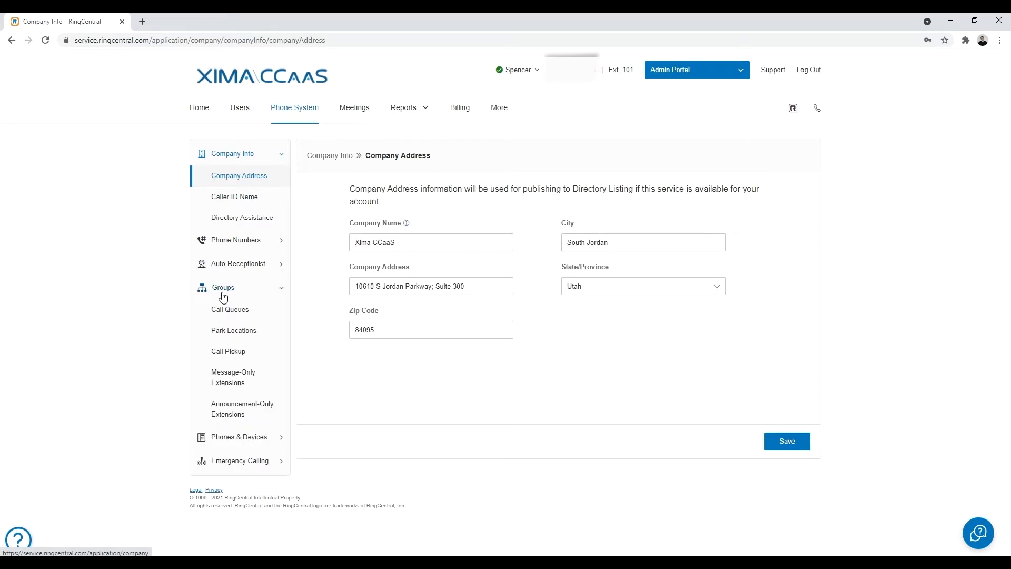
pyautogui.click(222, 305)
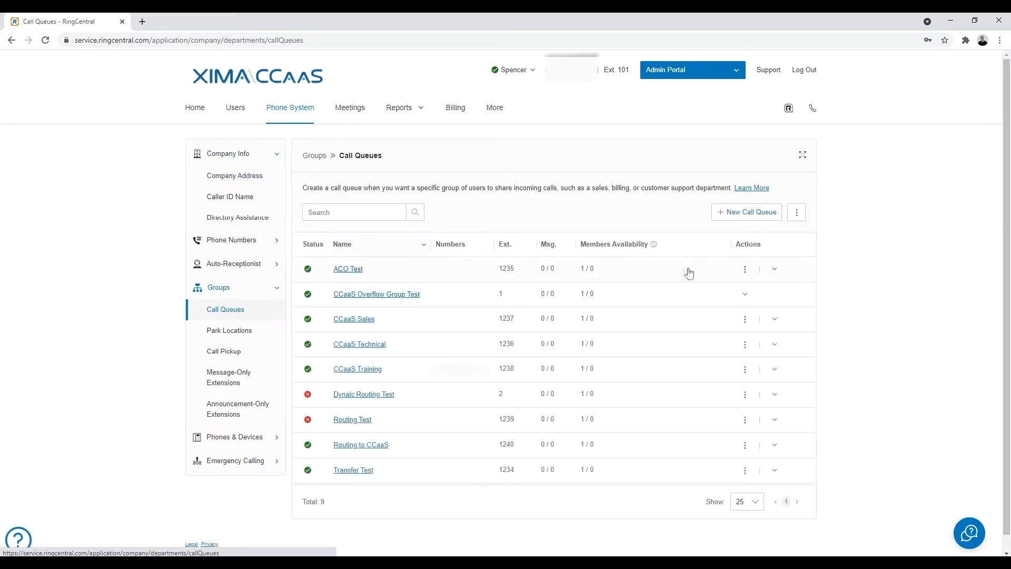
pyautogui.click(749, 217)
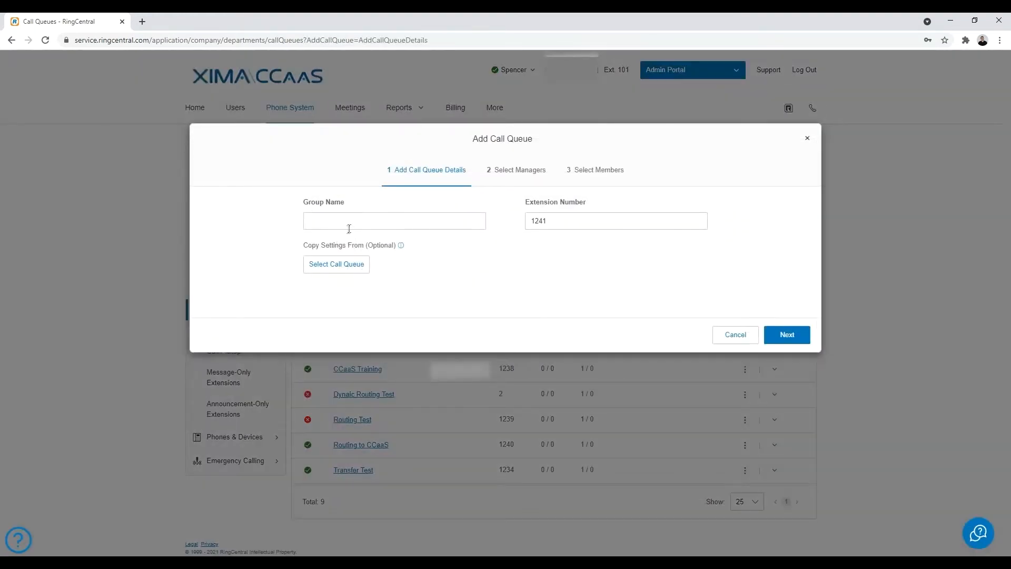
# Name the new call queue group "Routing to CCaaS via Queue Name" and continue to manager selection
pyautogui.click(349, 222)
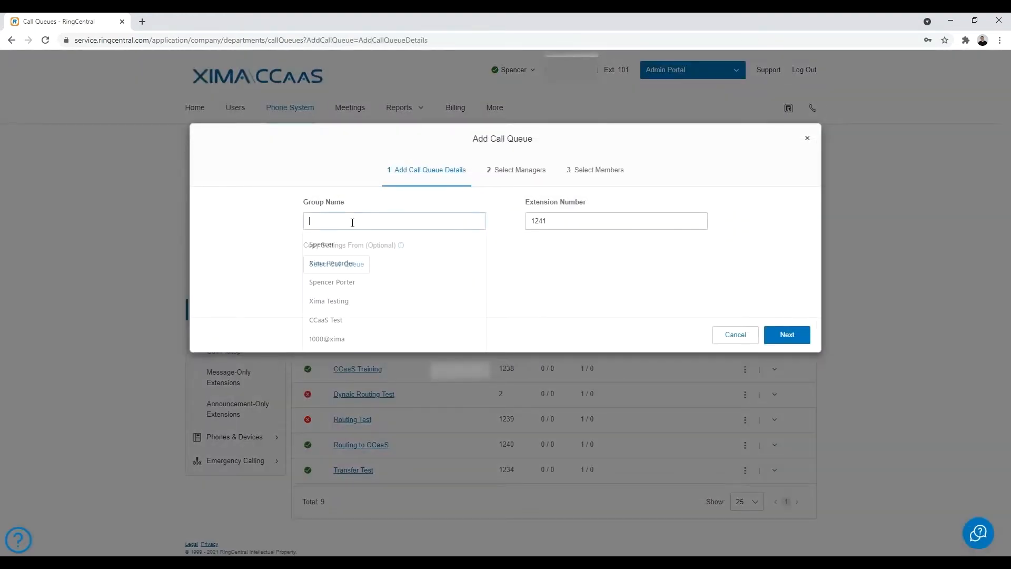
pyautogui.write('Routing')
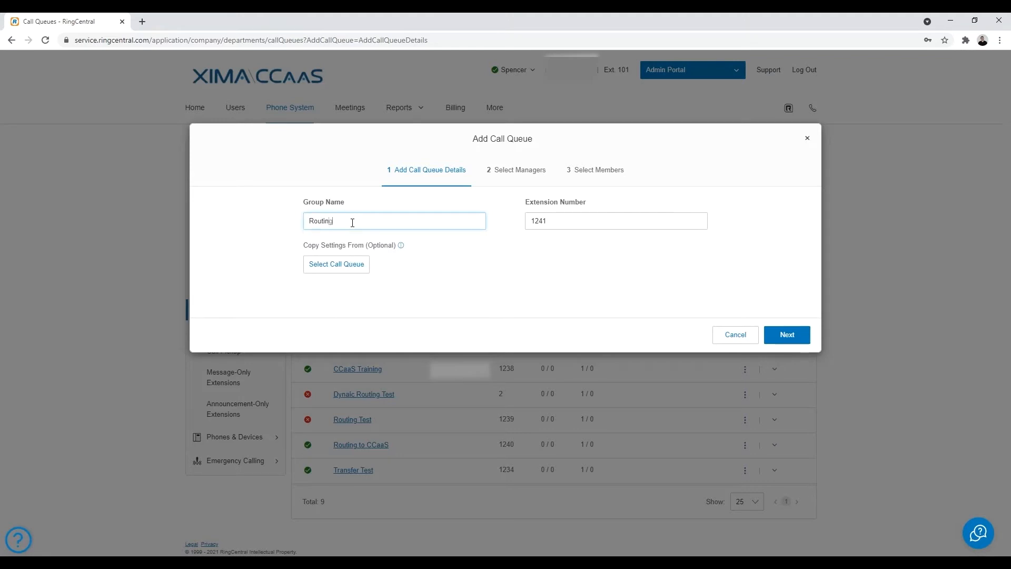
pyautogui.write(' to CCaaS via Queuen Name')
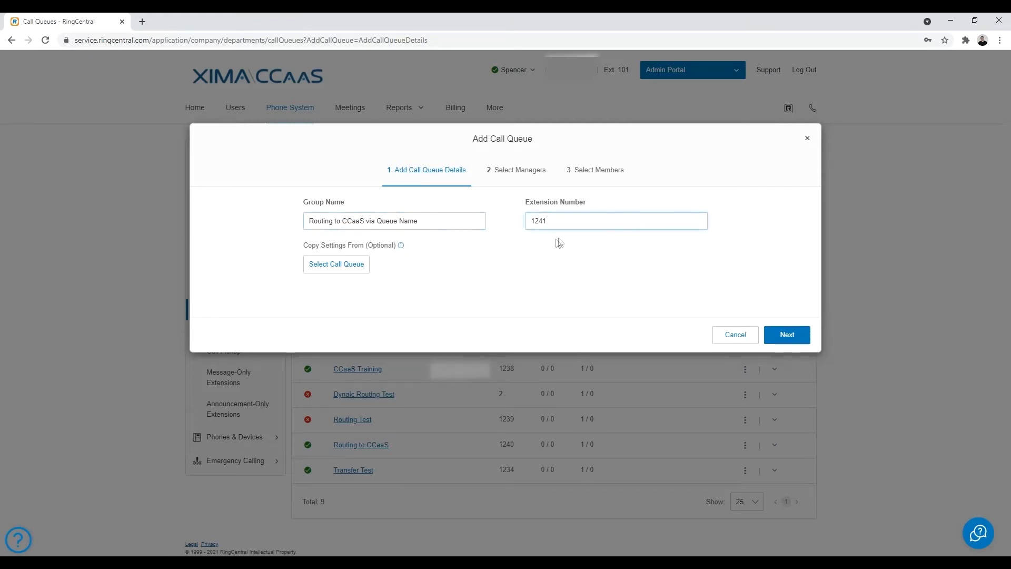
pyautogui.moveTo(563, 222); pyautogui.dragTo(527, 222)
pyautogui.click(542, 247)
pyautogui.click(803, 338)
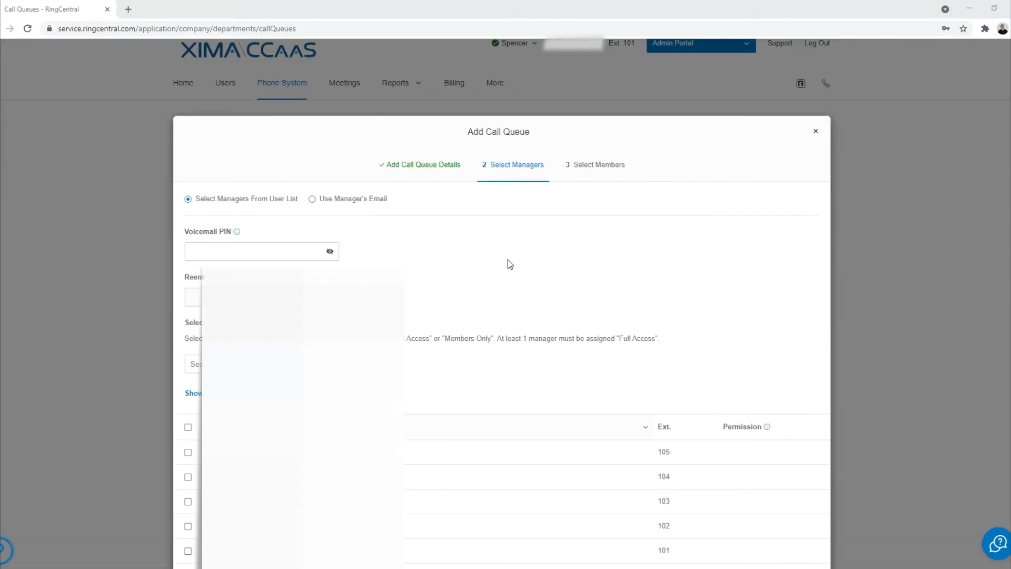
# Enter the voicemail PIN for the new call queue and reenter it for confirmation
pyautogui.click(223, 251)
pyautogui.write('••••••')
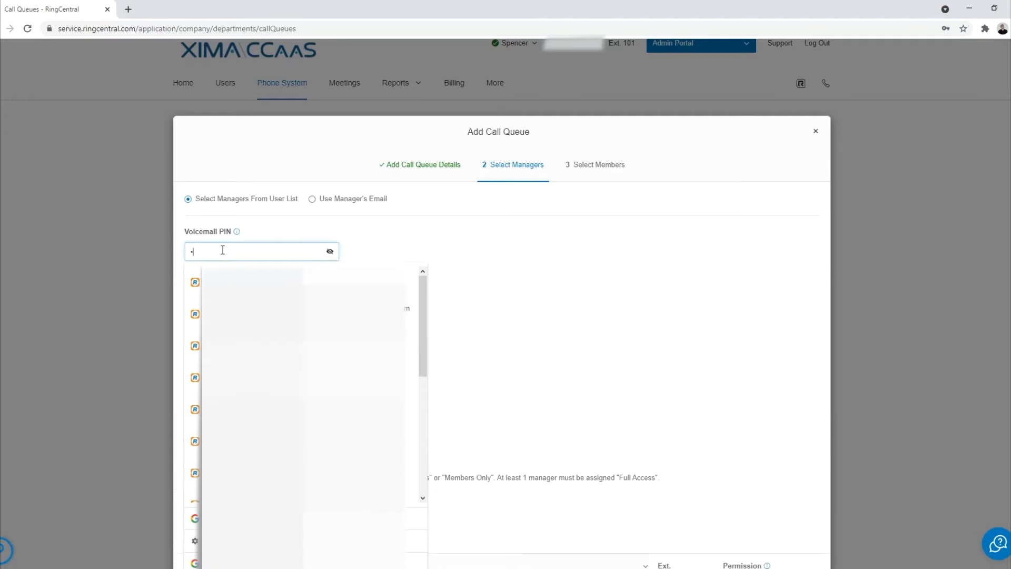
pyautogui.click(392, 240)
pyautogui.click(380, 316)
pyautogui.click(268, 299)
pyautogui.write('••••••')
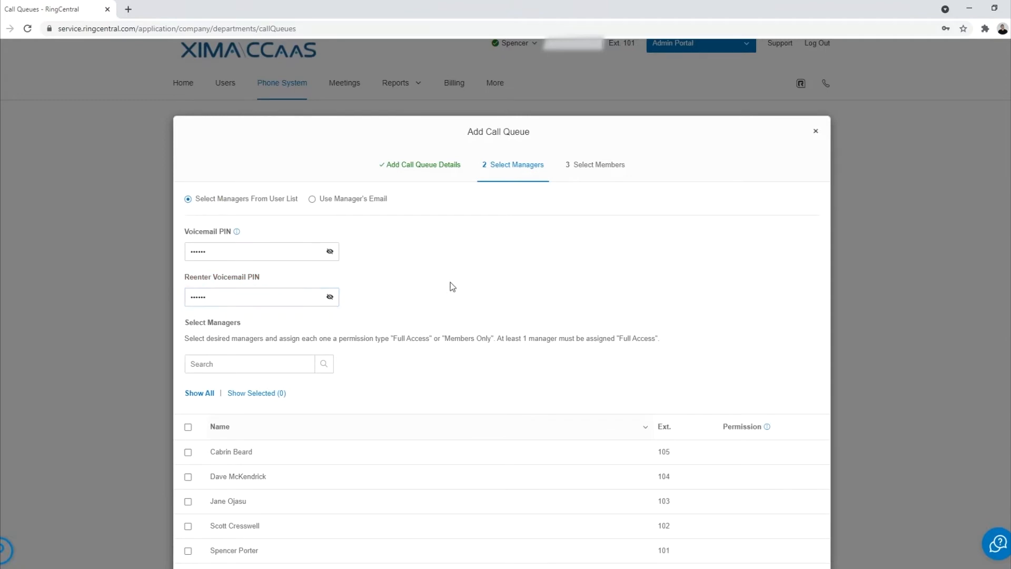
# Select Xima Handset as the queue's manager with Full Access and continue to member selection
pyautogui.scroll(-2, 450, 284)
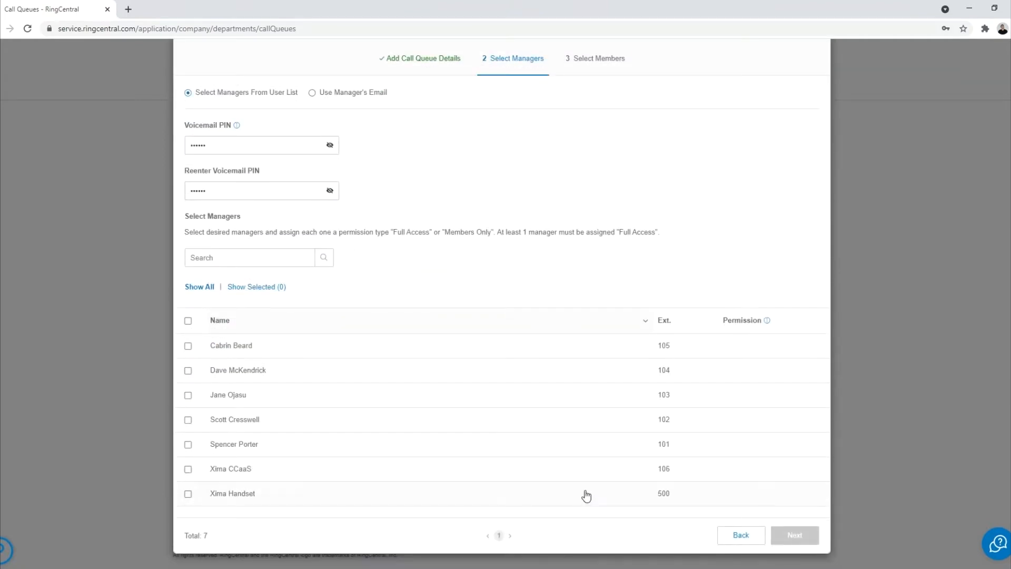
pyautogui.click(188, 493)
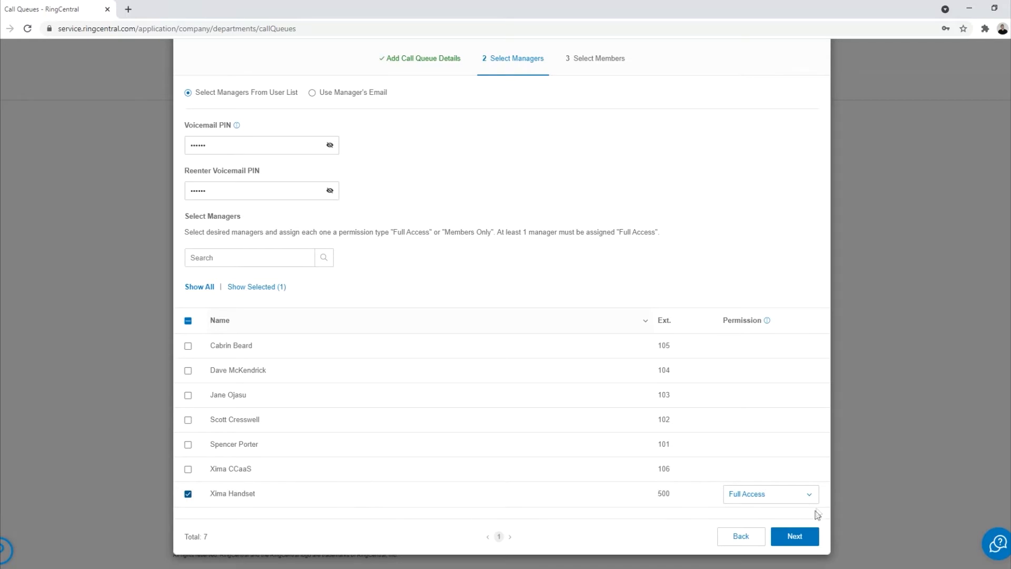
pyautogui.click(800, 535)
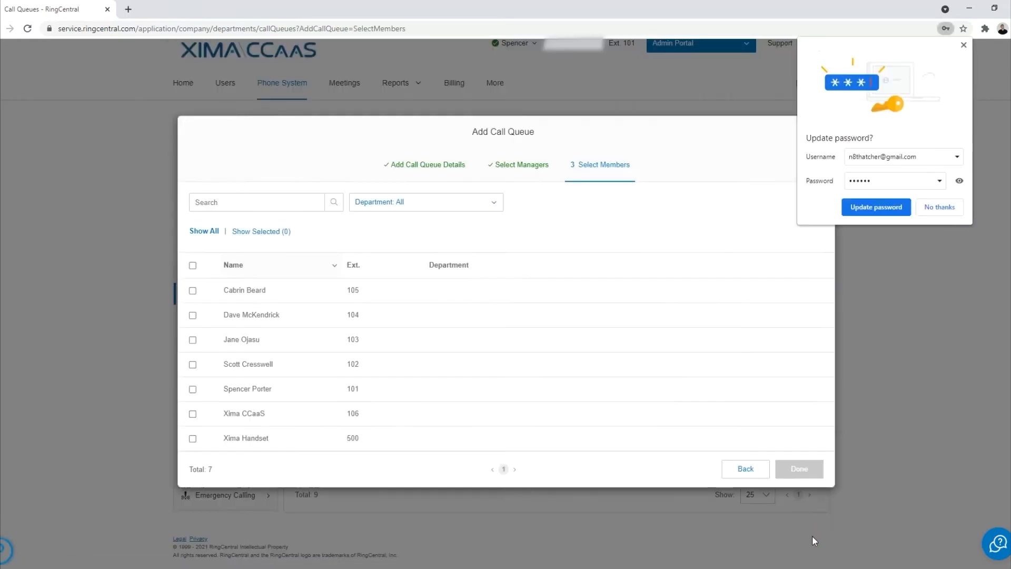
# Dismiss the browser's password update offer, then add Xima Handset as the queue member and finish creating the call queue
pyautogui.click(932, 204)
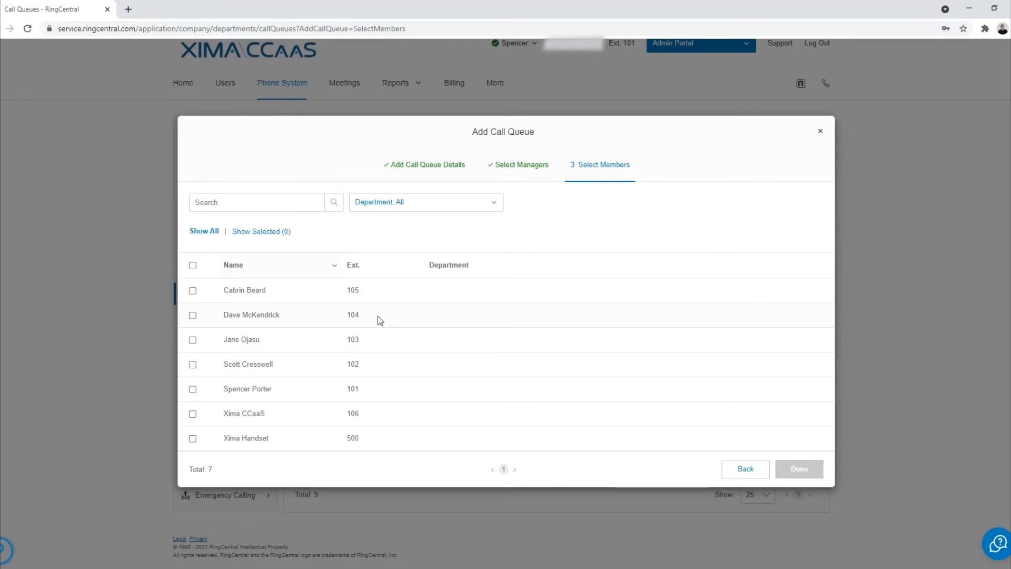
pyautogui.click(250, 446)
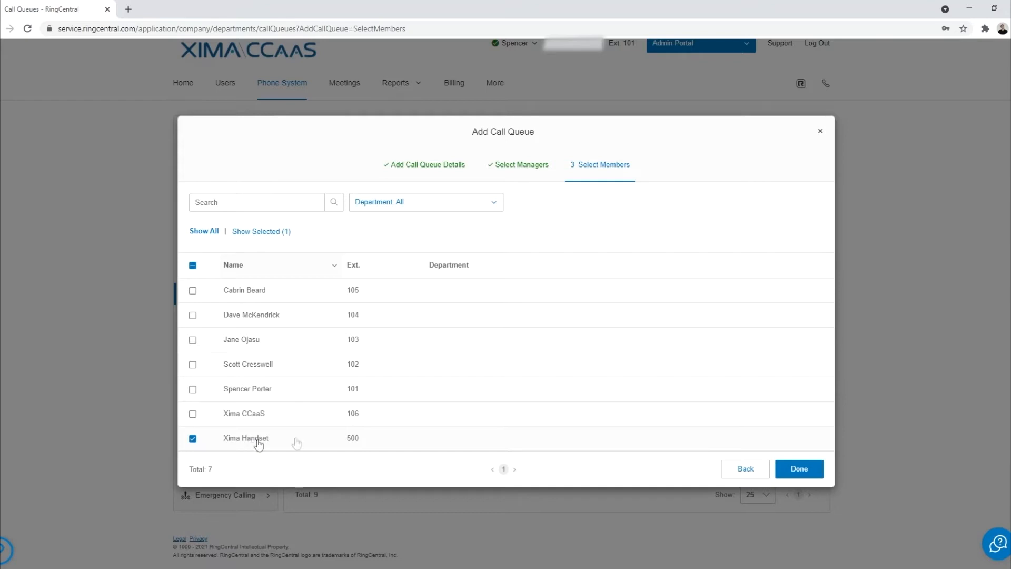
pyautogui.click(805, 468)
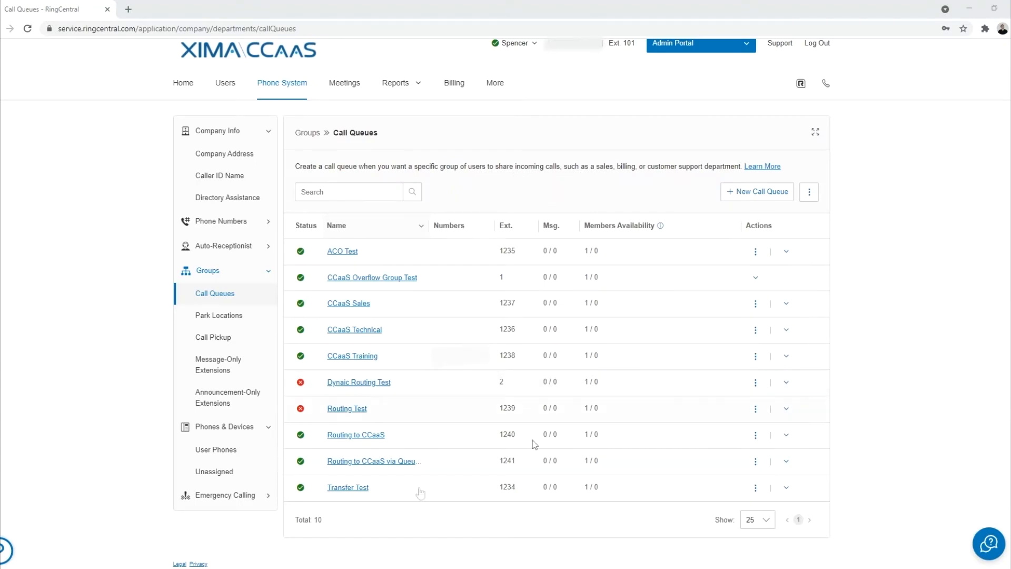
# Open the settings of the Routing to CCaaS via Queue Name queue and review its Direct Numbers section
pyautogui.click(370, 463)
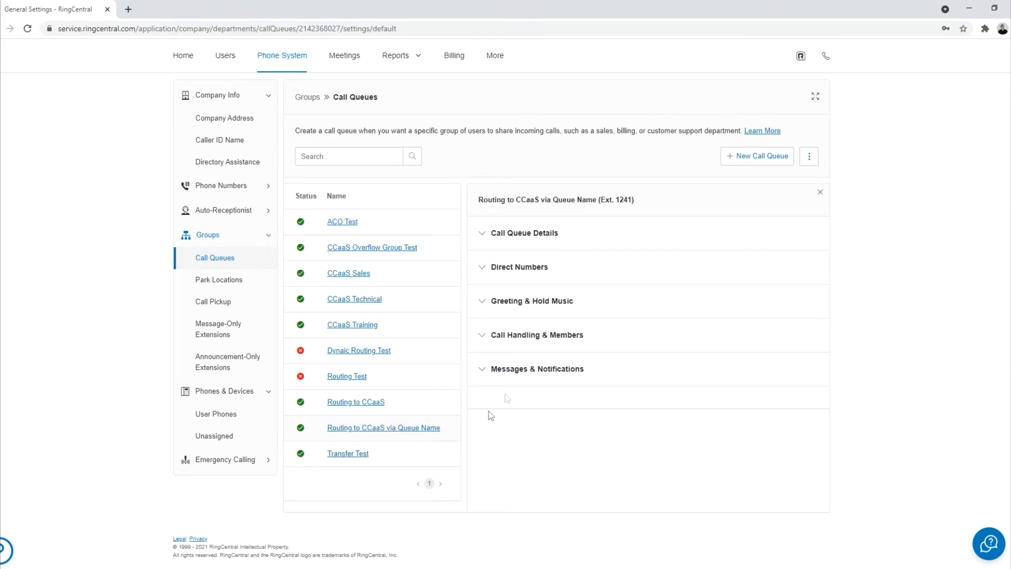
pyautogui.click(506, 268)
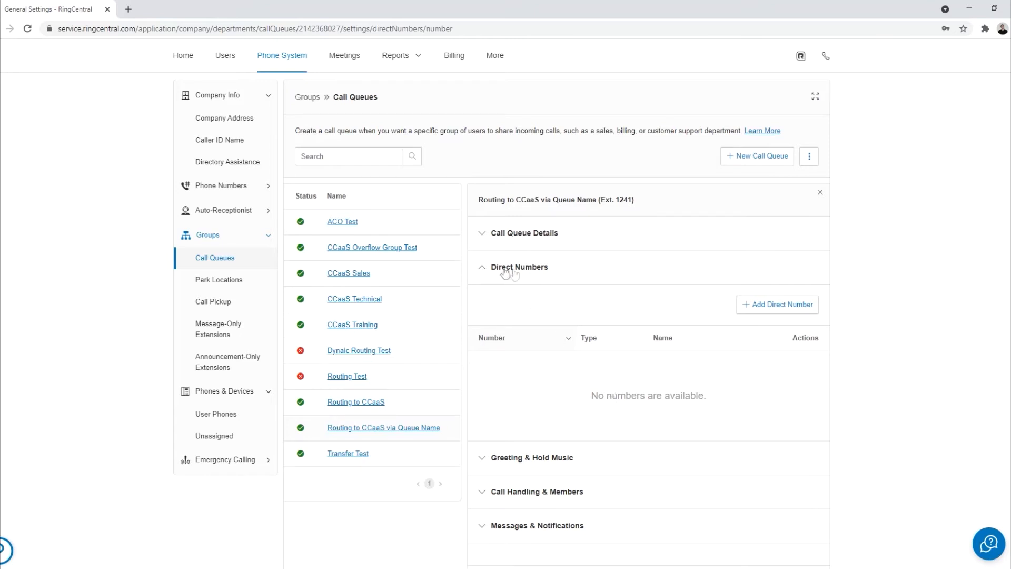
pyautogui.click(485, 270)
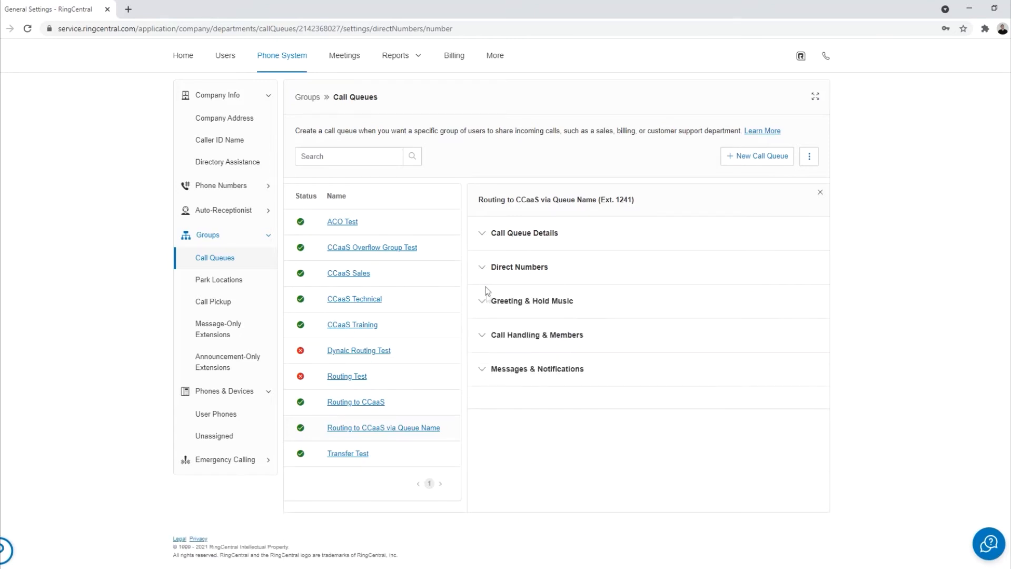
# Disable the Call Queue Greeting and Hold Music for the queue's business hours and save the settings
pyautogui.click(482, 302)
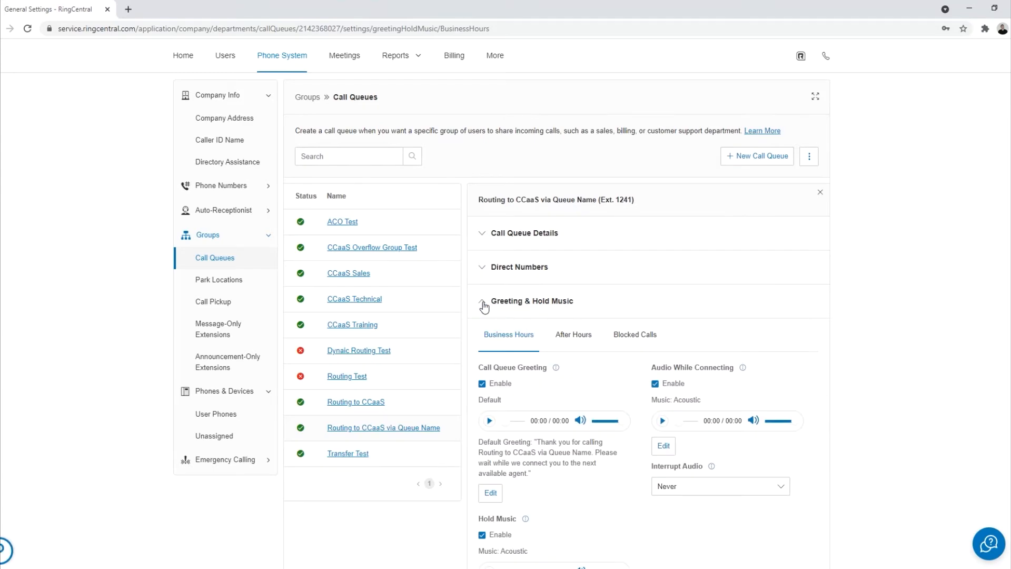
pyautogui.scroll(-2, 595, 292)
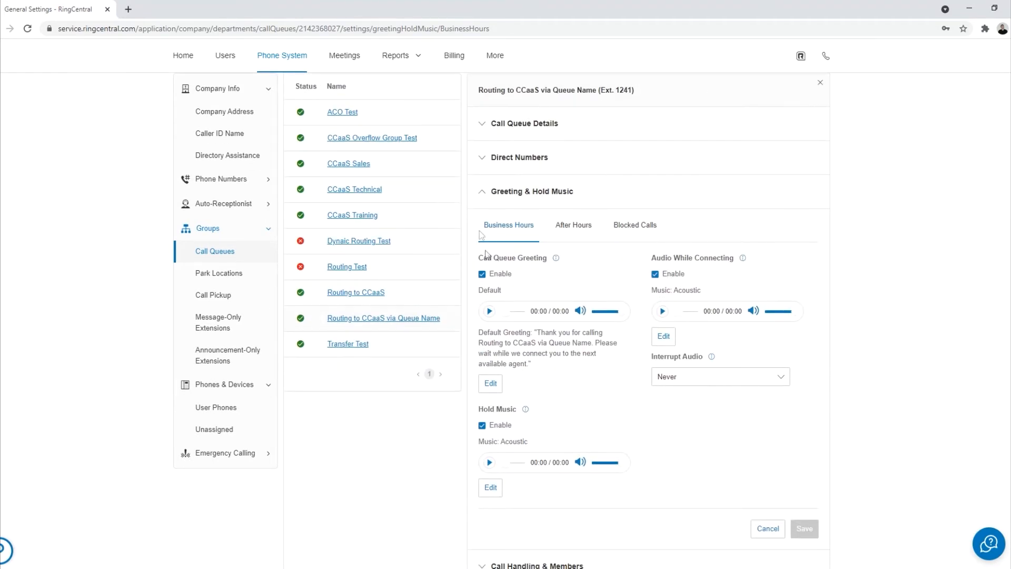
pyautogui.click(482, 425)
pyautogui.click(482, 274)
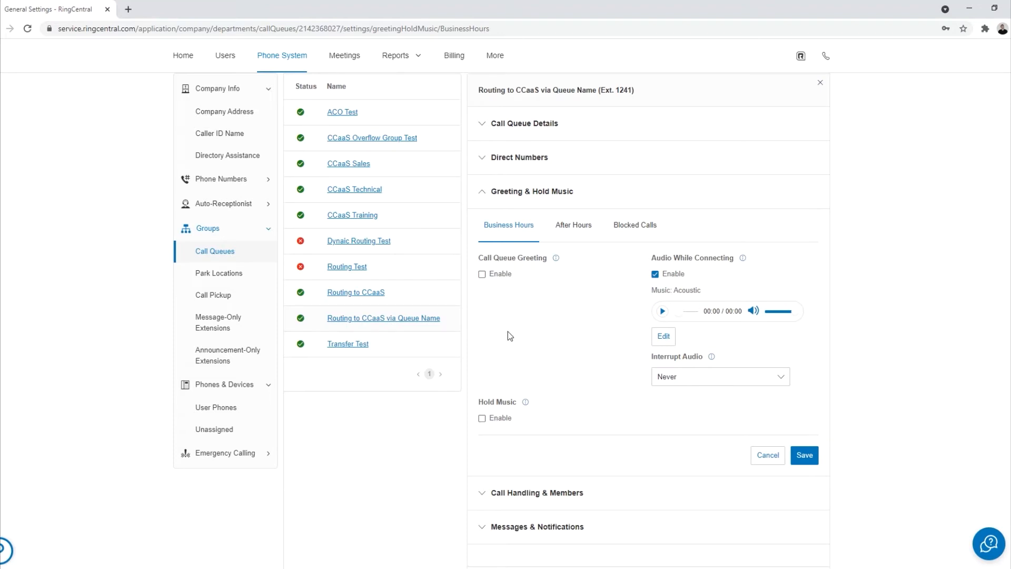
pyautogui.click(481, 191)
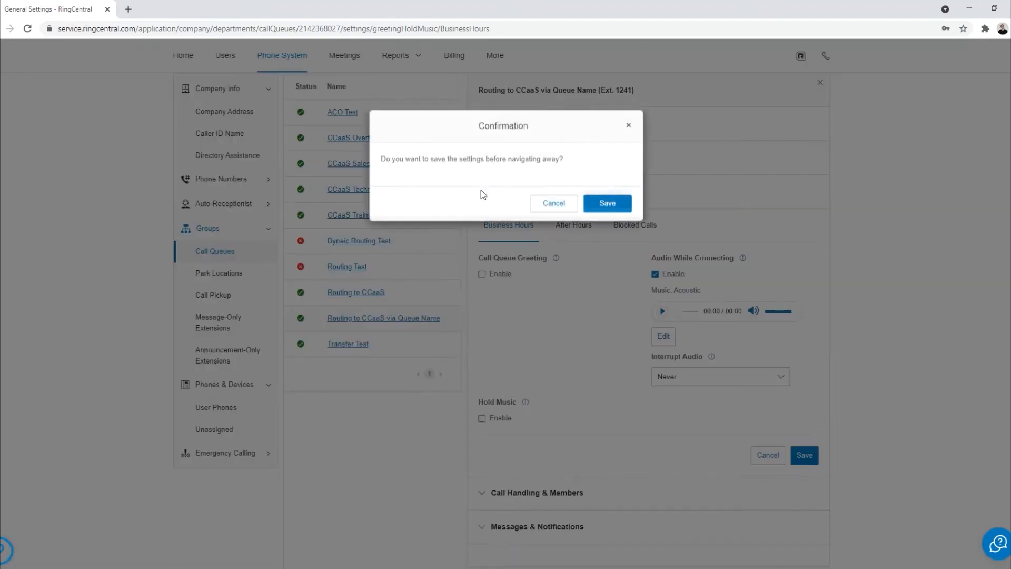
pyautogui.click(610, 205)
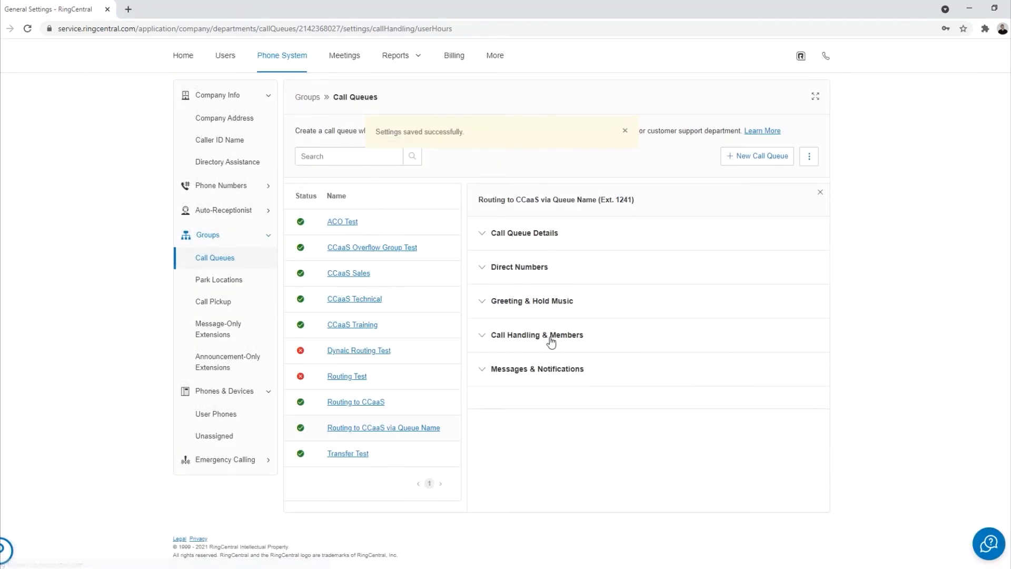
# Set the queue's business-hours call routing to Simultaneous and after call wrap-up time to 0 seconds, and save
pyautogui.click(551, 340)
pyautogui.scroll(-1, 612, 313)
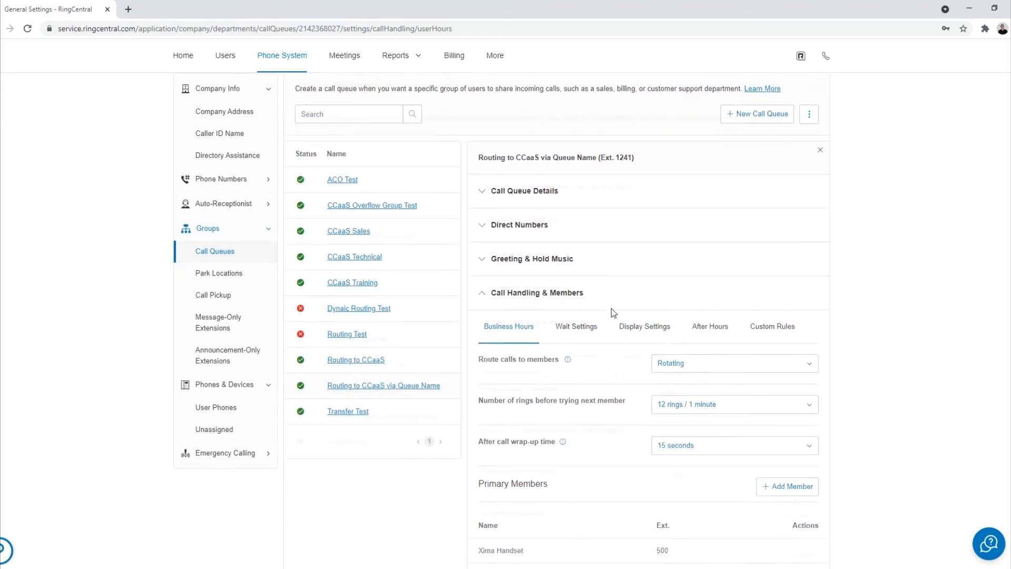
pyautogui.scroll(-1, 611, 312)
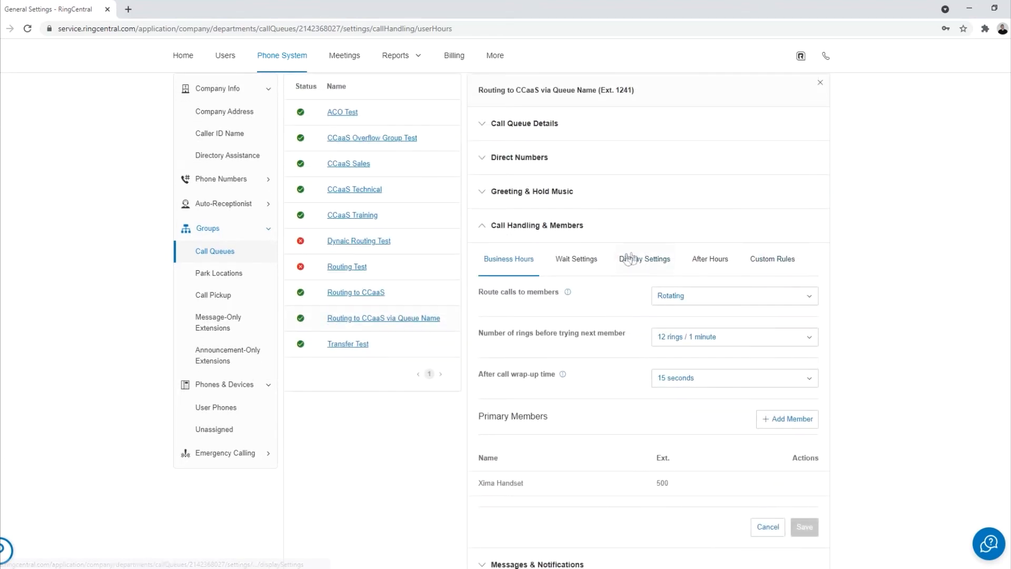
pyautogui.click(676, 296)
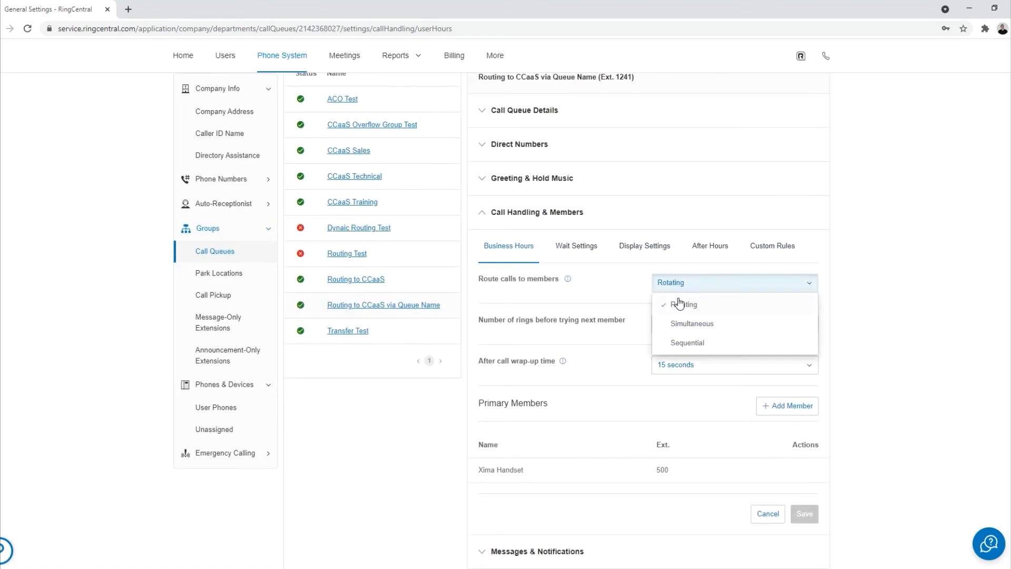
pyautogui.click(694, 323)
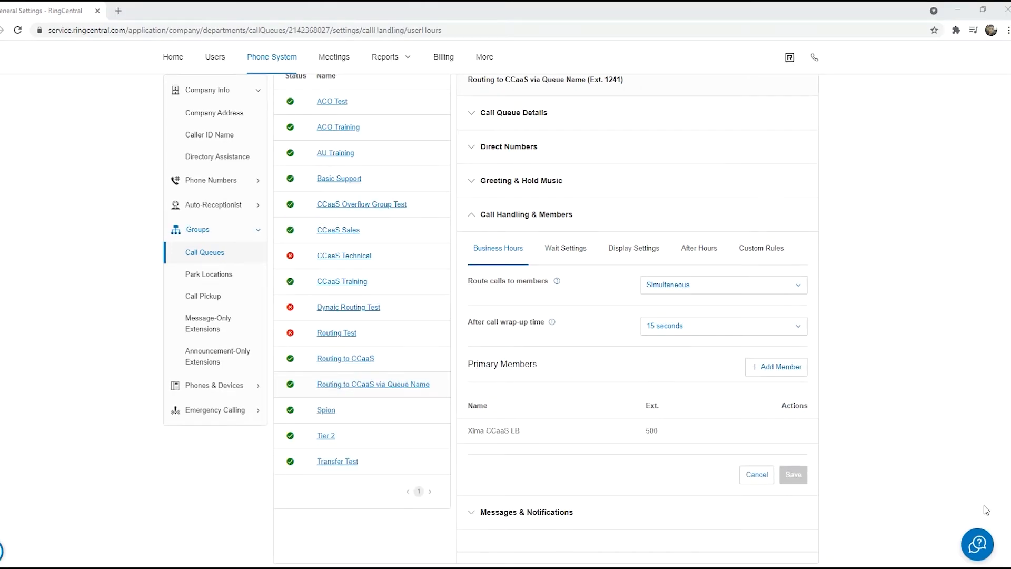
pyautogui.click(695, 326)
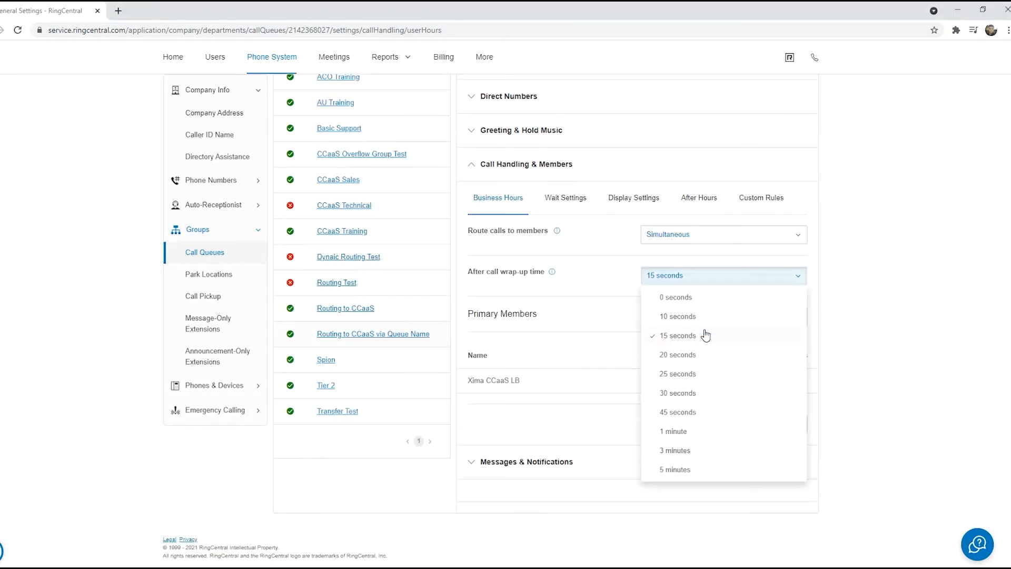
pyautogui.click(665, 297)
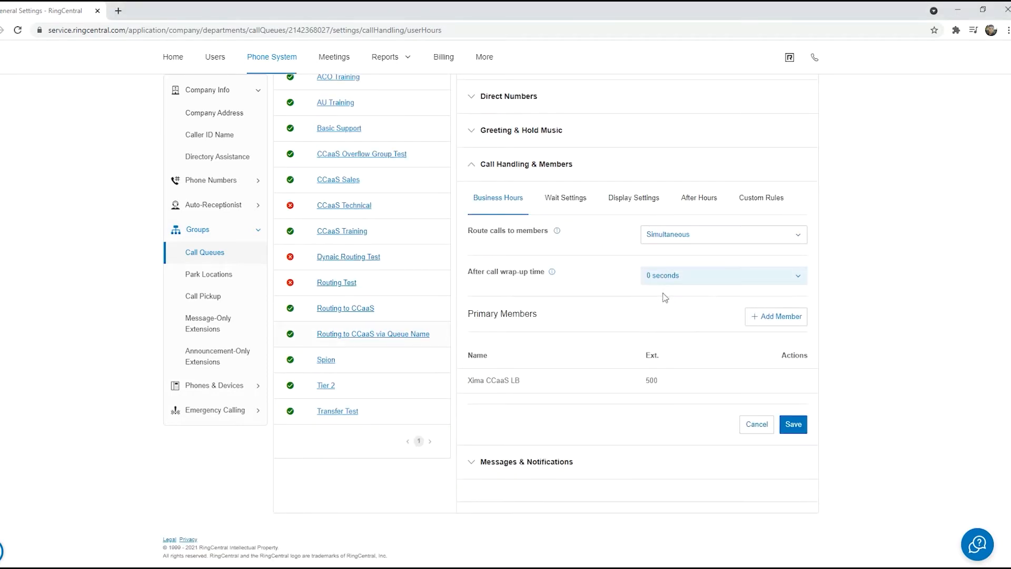
pyautogui.click(793, 424)
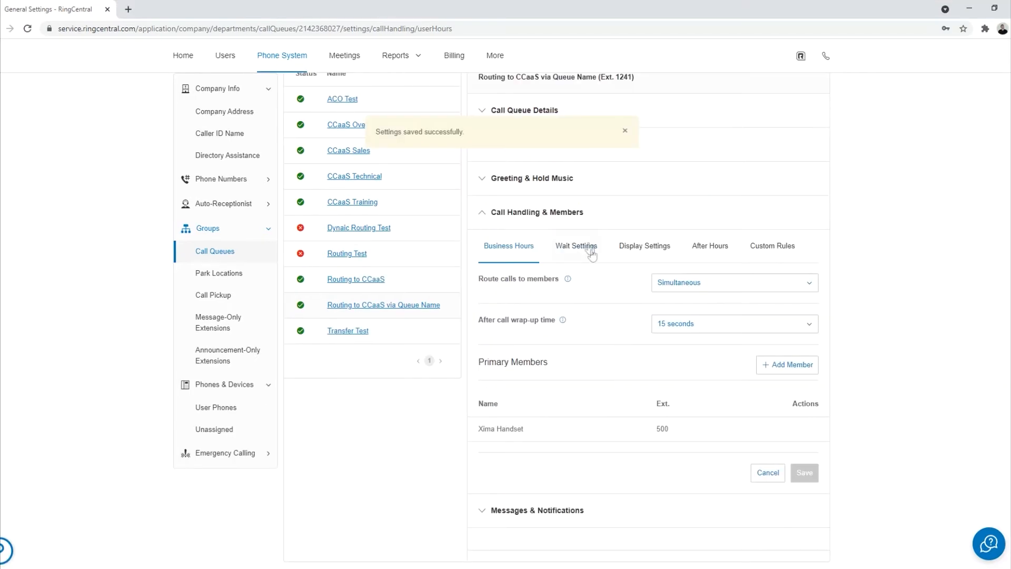
# In the queue's wait settings, allow 25 callers in queue, set the maximum caller wait time to 15 minutes, and save
pyautogui.click(589, 249)
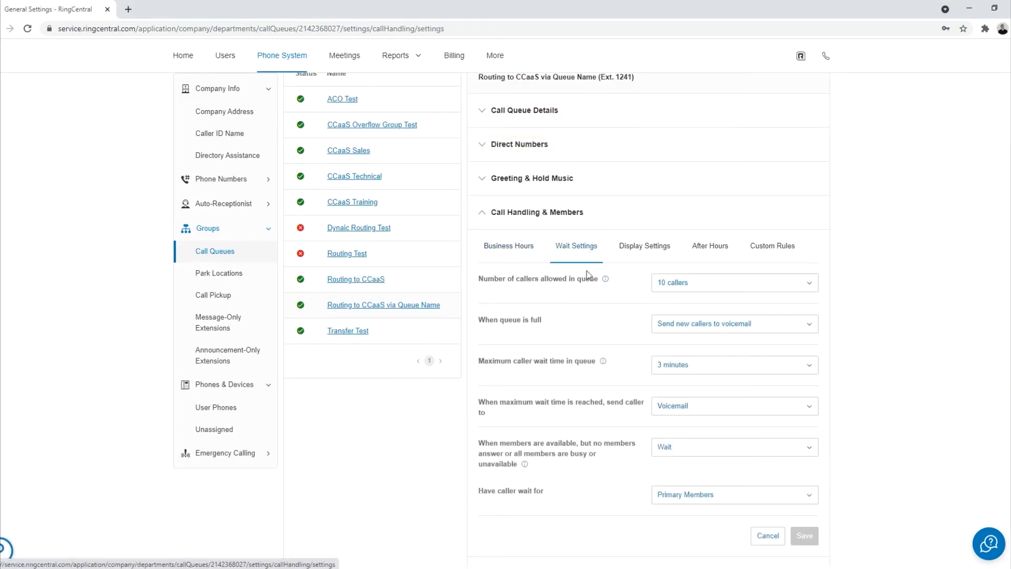
pyautogui.click(747, 283)
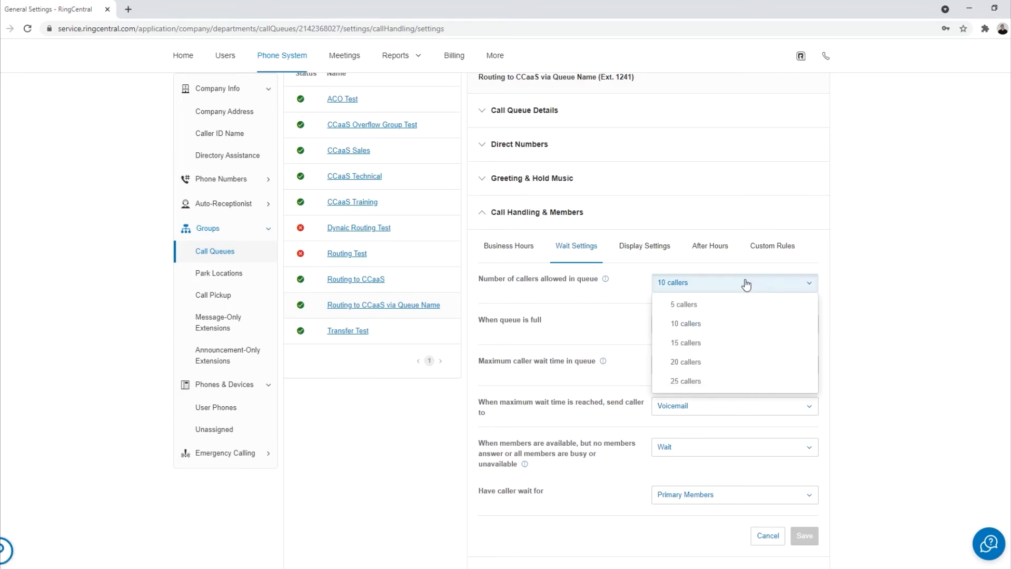
pyautogui.click(690, 382)
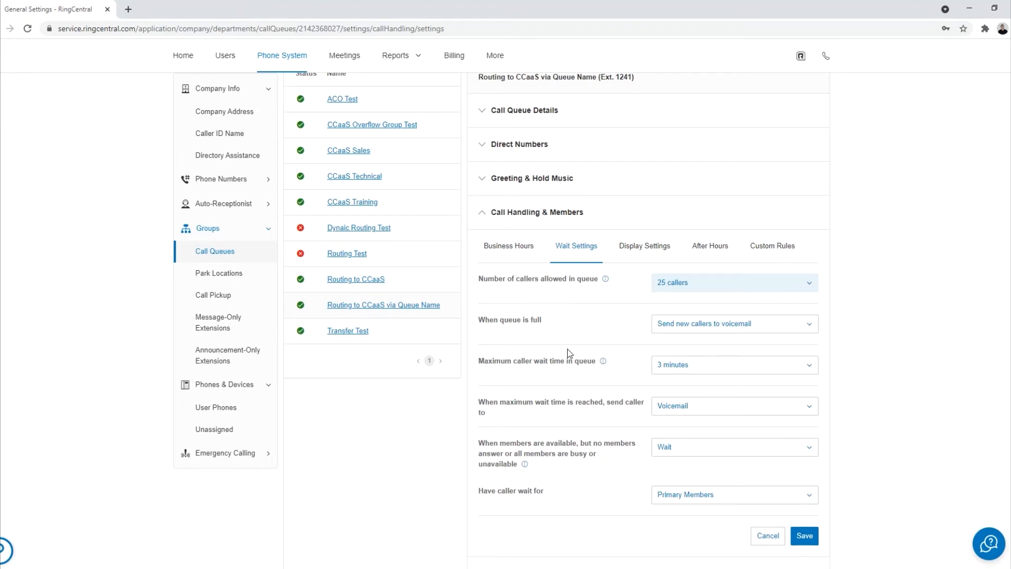
pyautogui.click(672, 364)
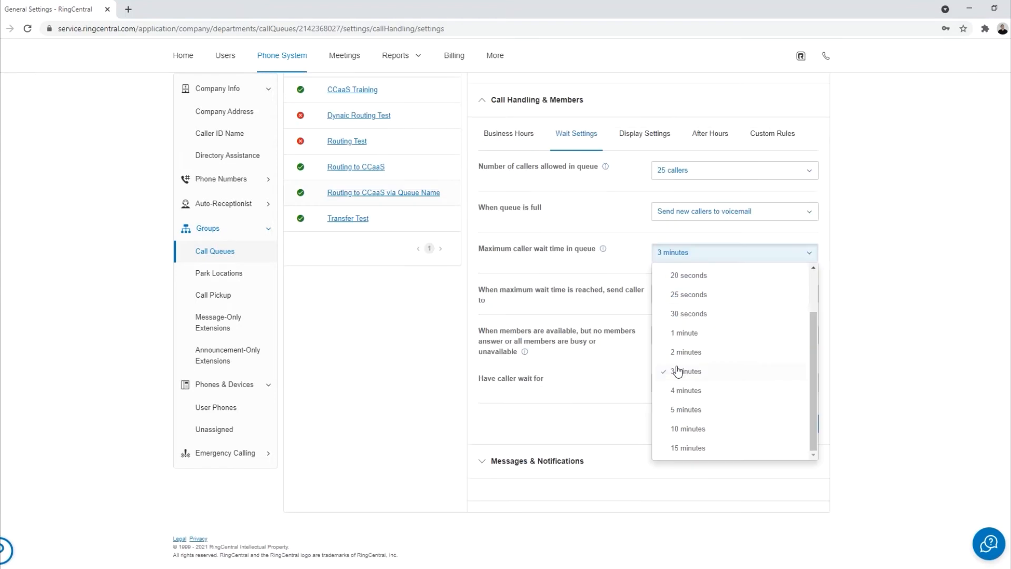
pyautogui.click(700, 448)
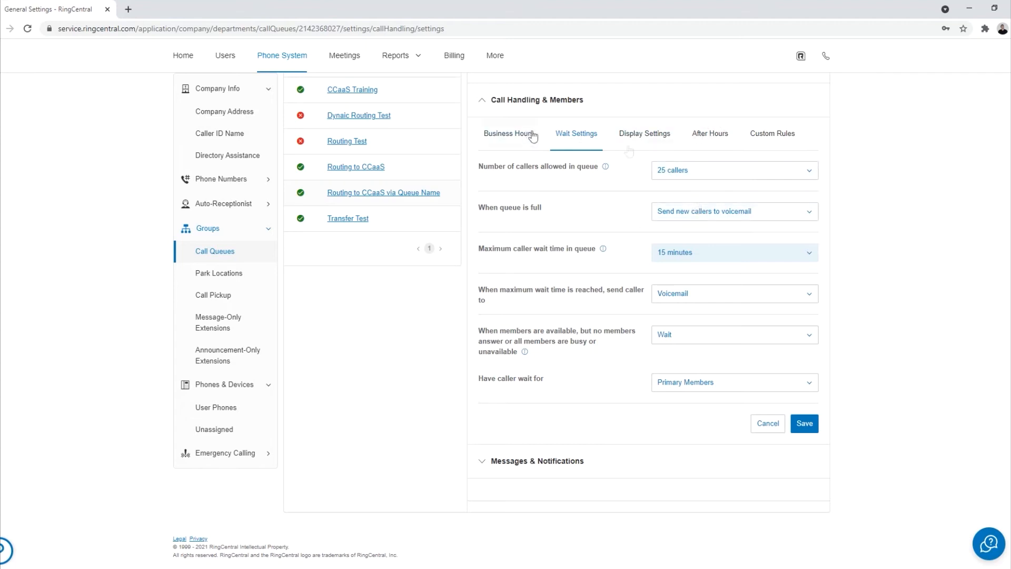
pyautogui.click(804, 422)
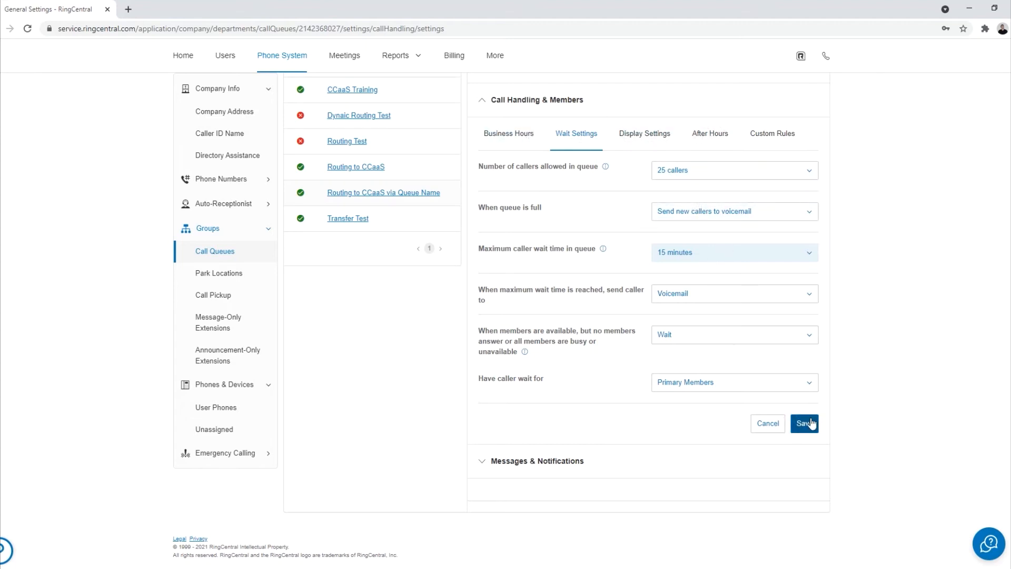
# Set the queue's displayed call information to Queue Name on the first line and Phone Number on the second, and save
pyautogui.scroll(2, 718, 339)
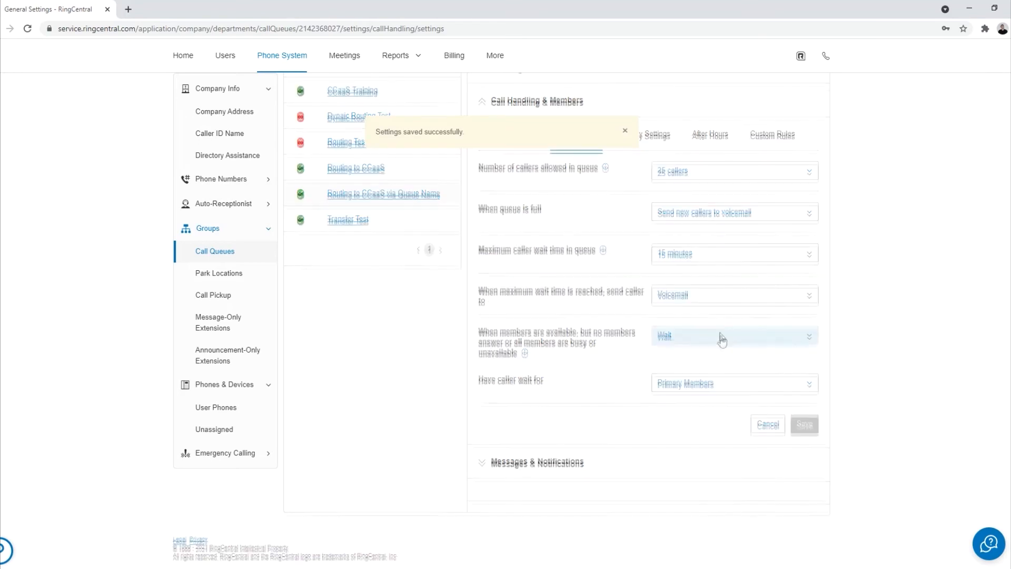
pyautogui.click(648, 246)
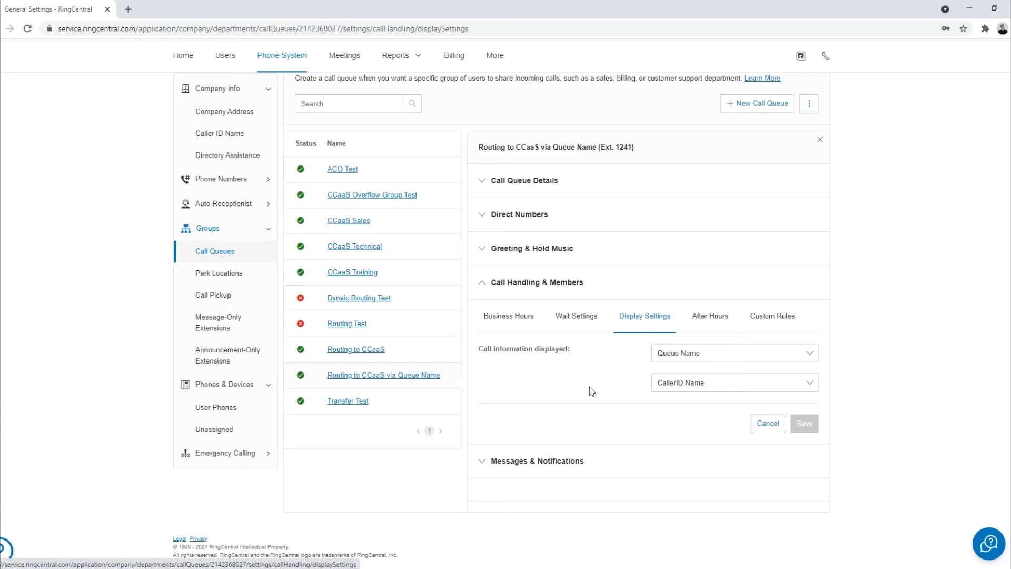
pyautogui.click(734, 362)
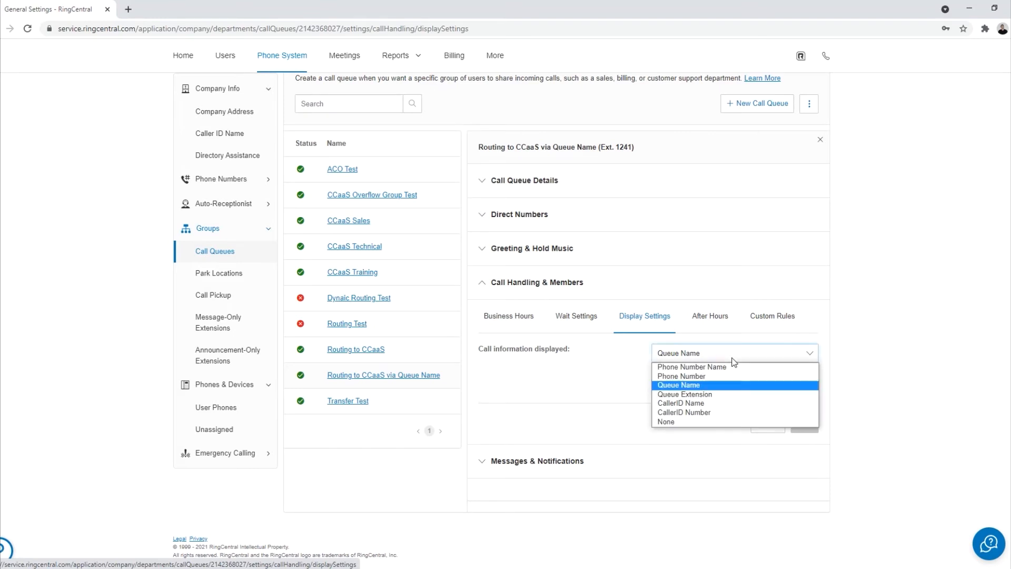
pyautogui.click(707, 377)
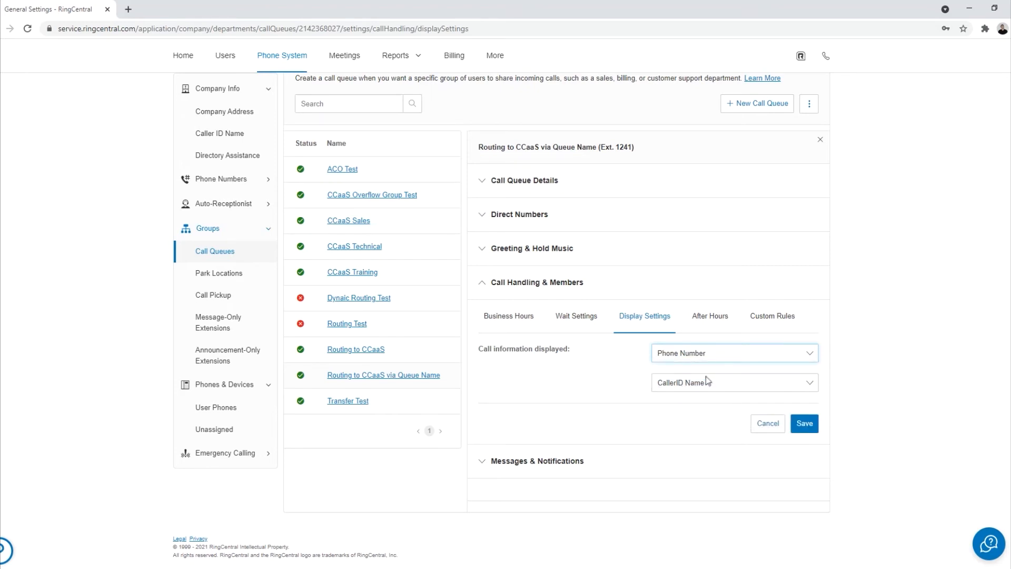
pyautogui.click(678, 356)
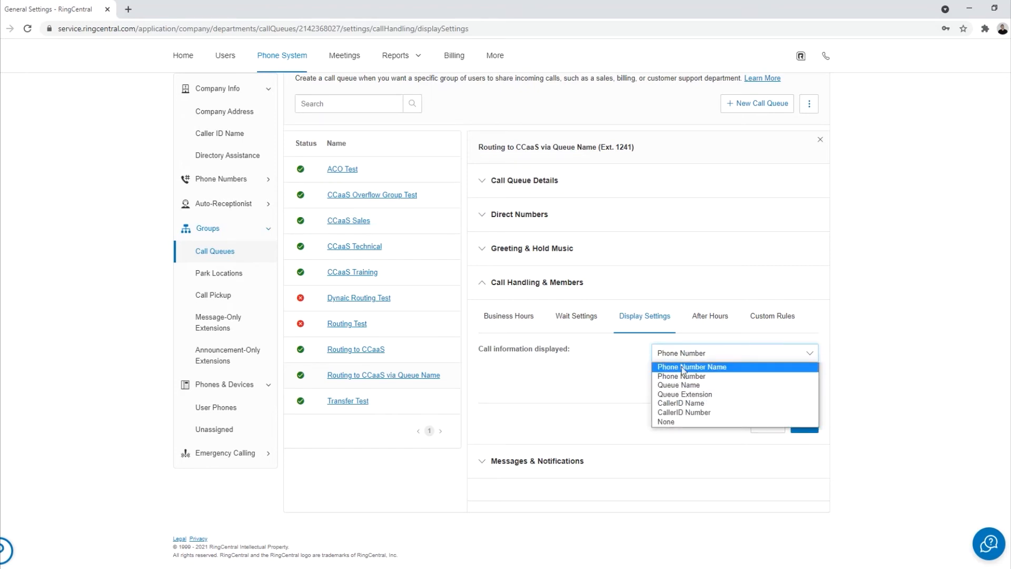
pyautogui.click(677, 385)
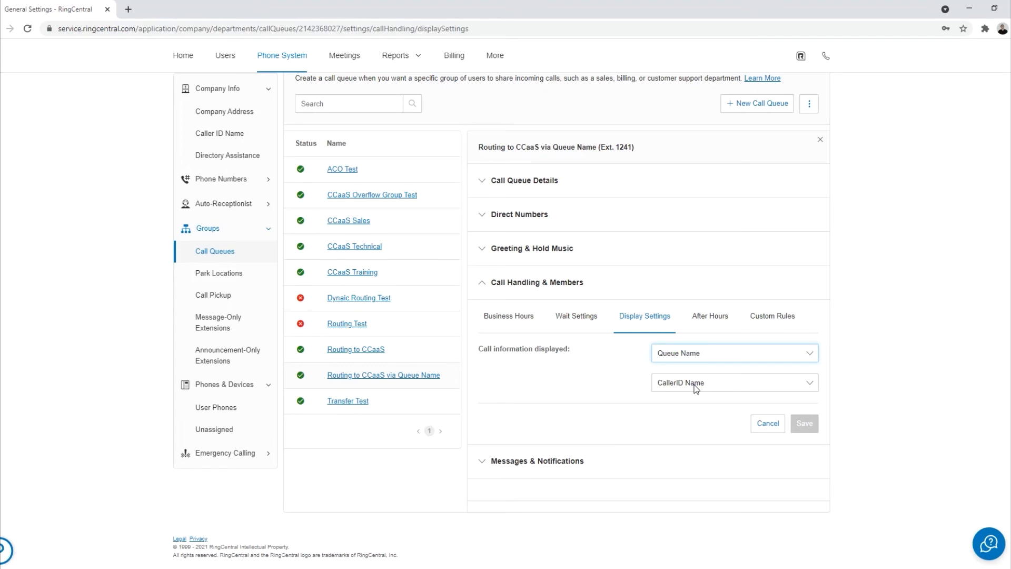
pyautogui.click(719, 389)
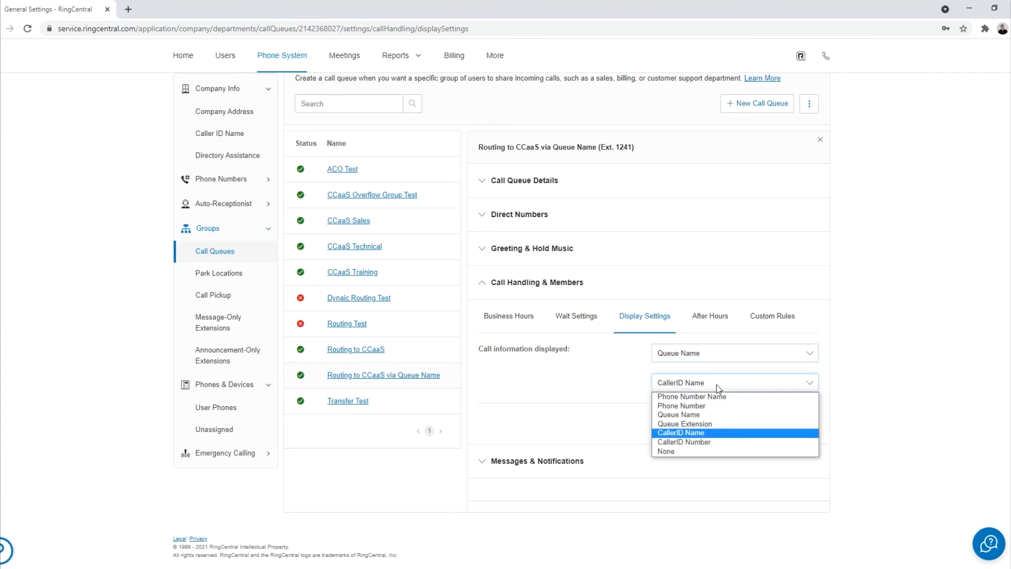
pyautogui.click(713, 401)
pyautogui.click(678, 390)
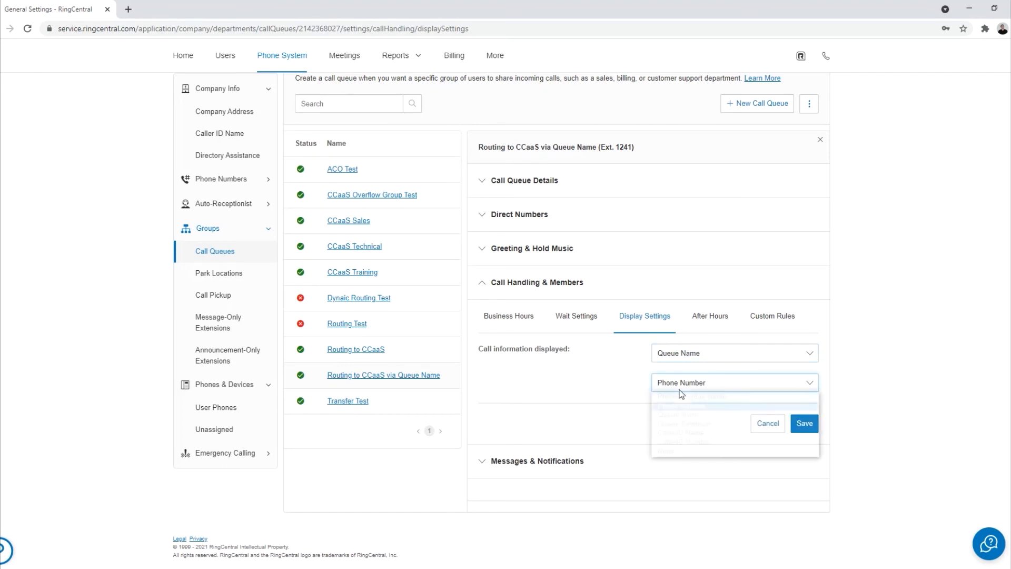
pyautogui.click(608, 403)
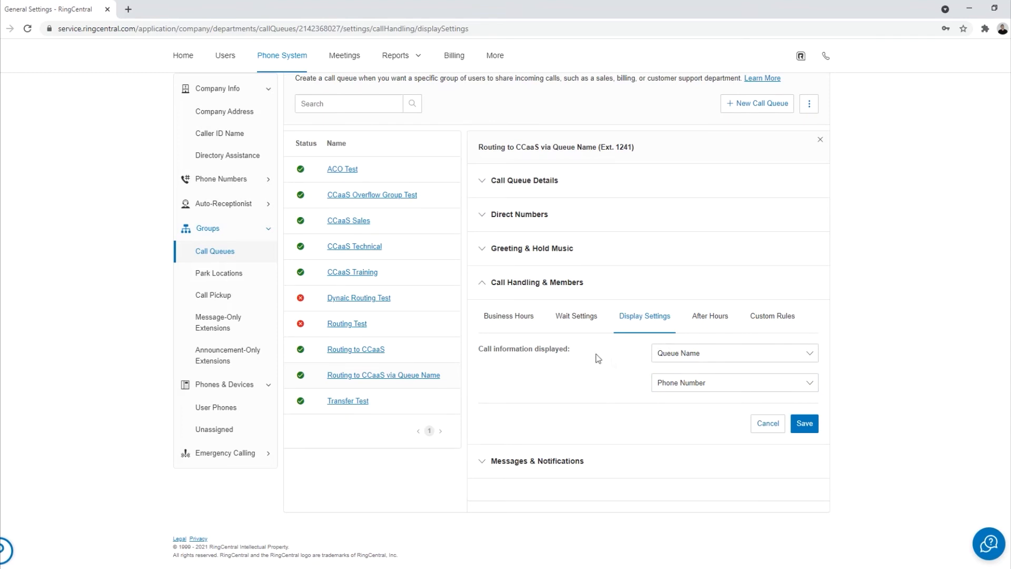
pyautogui.click(808, 427)
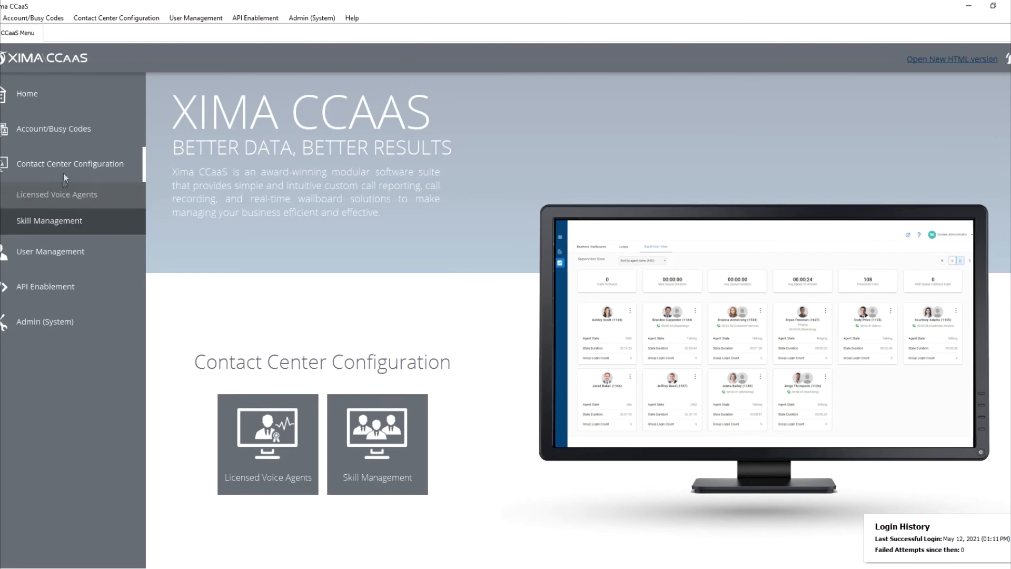
# Switch to Xima CCaaS, open Skill Management, and start a new skill named Routing
pyautogui.click(63, 217)
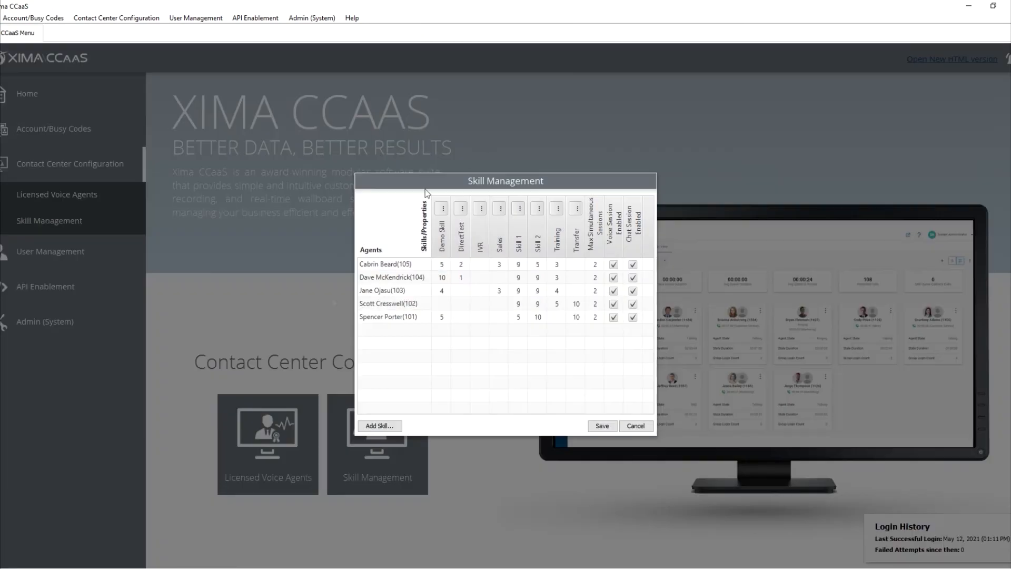
pyautogui.click(386, 428)
pyautogui.write('Routing')
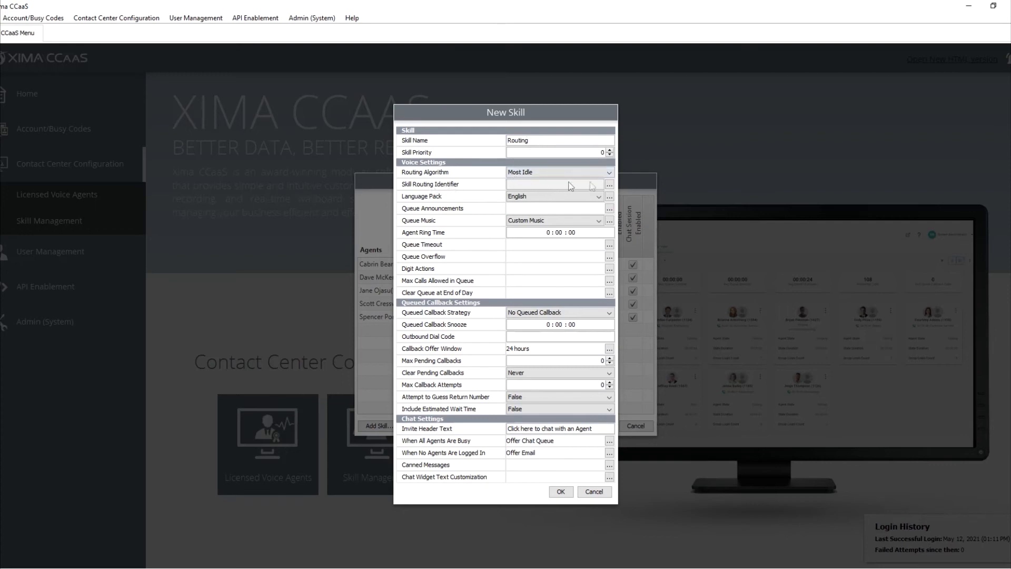
# Add Routing to CCaaS via Queue Name as the new skill's Skill Routing Identifier and confirm the identifier list
pyautogui.click(609, 185)
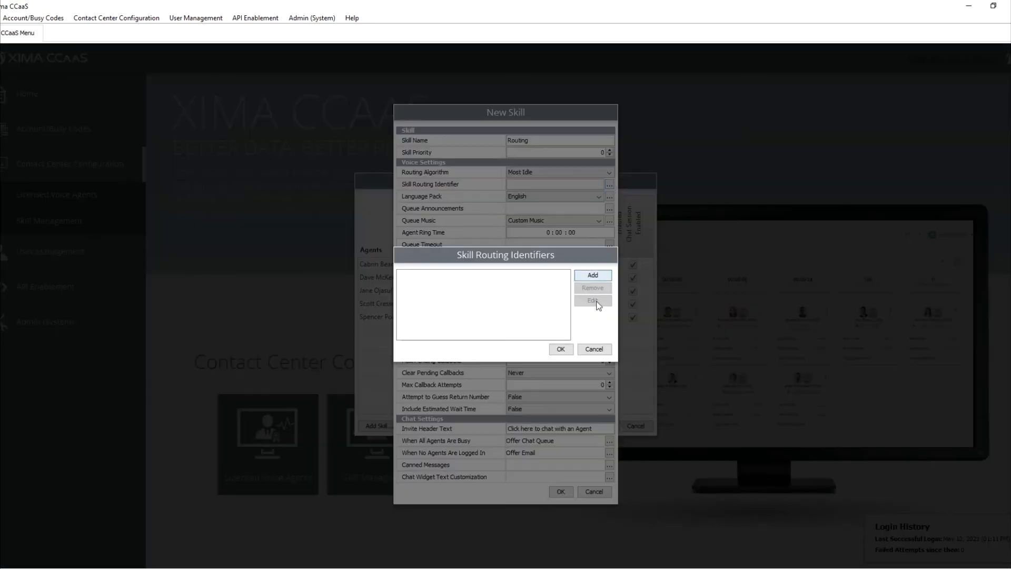
pyautogui.click(600, 275)
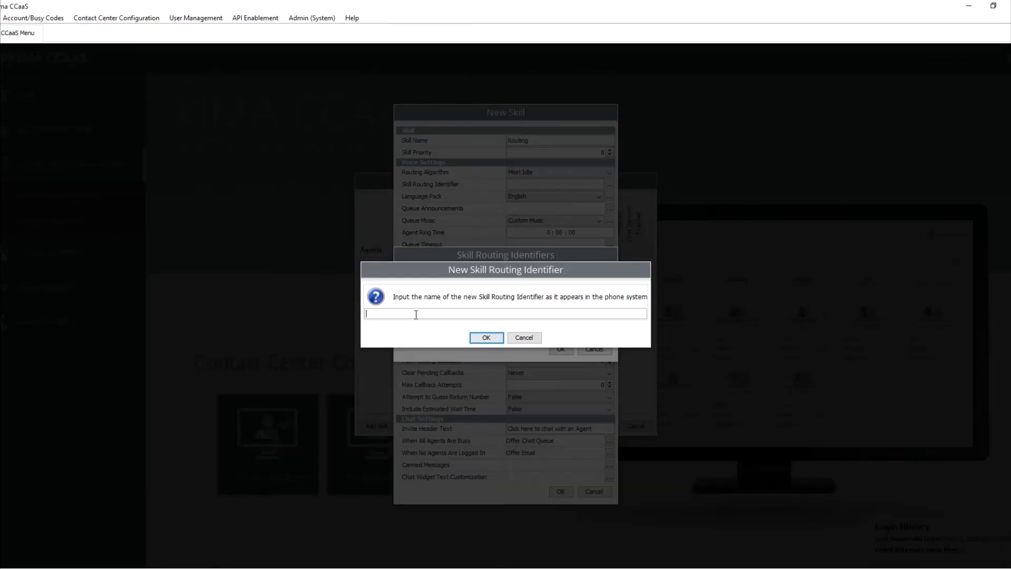
pyautogui.write('Routing to CCaaS Via Queue Name')
pyautogui.moveTo(367, 313); pyautogui.dragTo(474, 313)
pyautogui.click(474, 312)
pyautogui.click(481, 337)
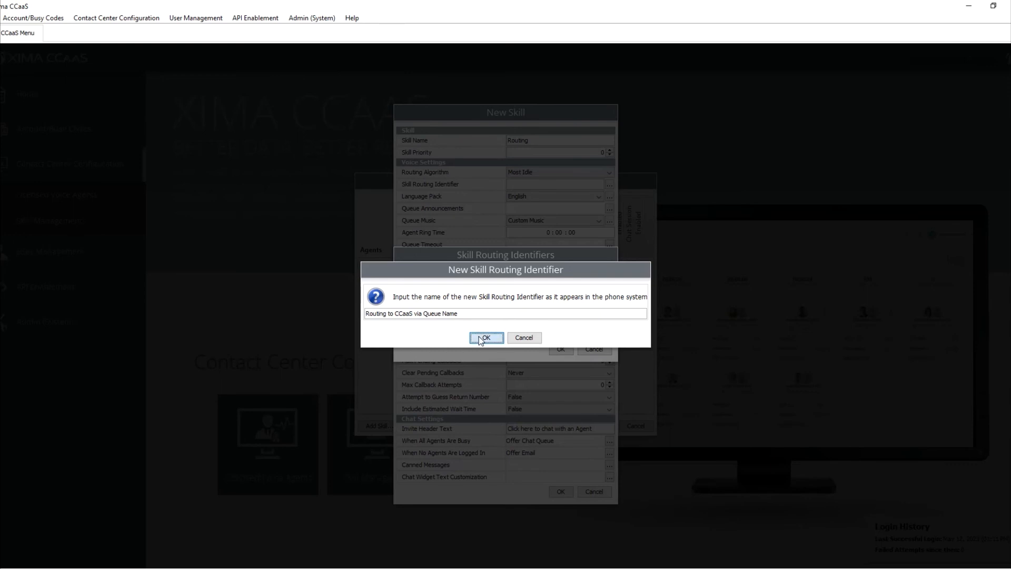
pyautogui.click(437, 274)
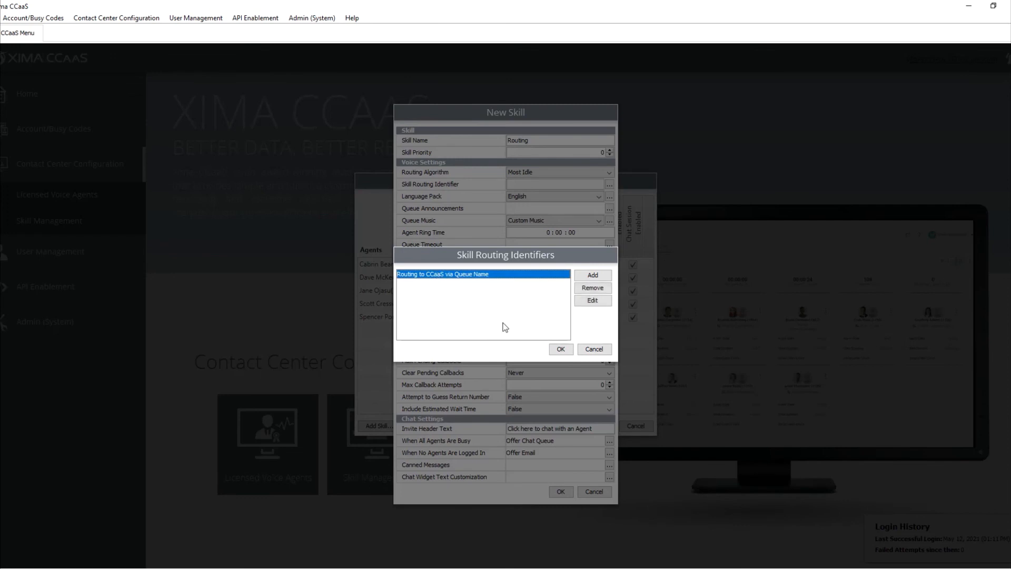
pyautogui.click(561, 348)
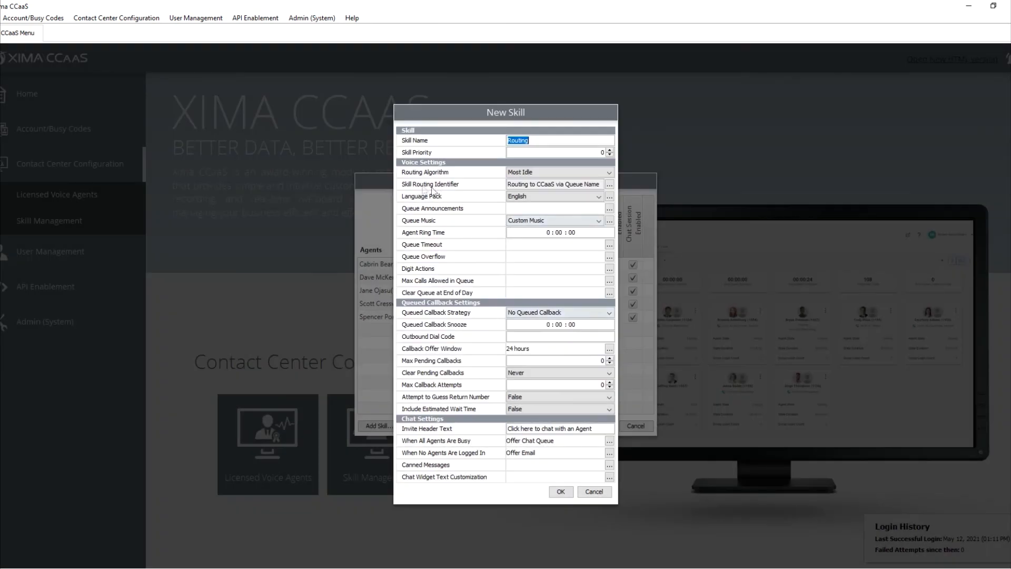
pyautogui.moveTo(414, 189)
pyautogui.click(609, 183)
pyautogui.click(593, 278)
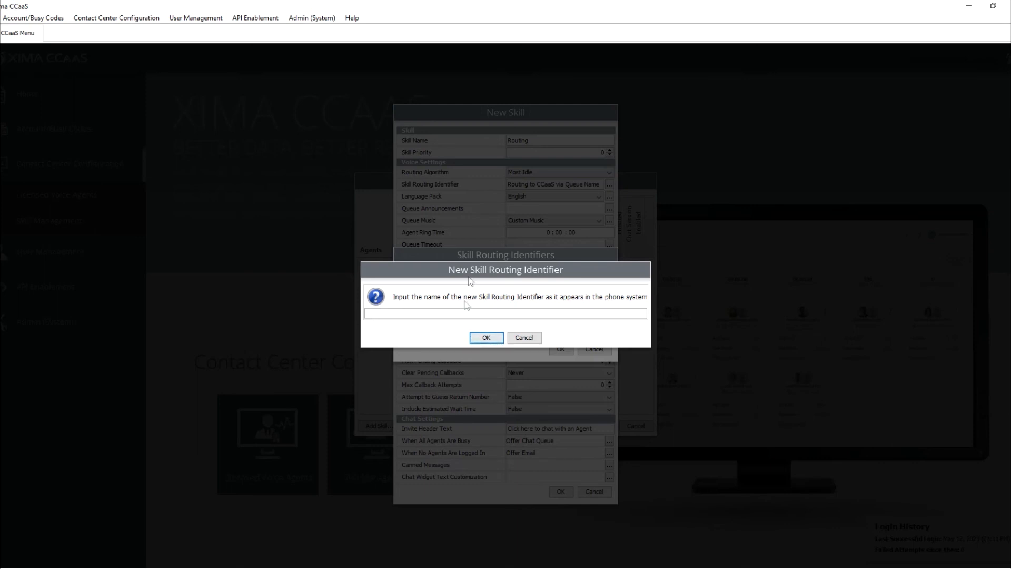
pyautogui.click(524, 338)
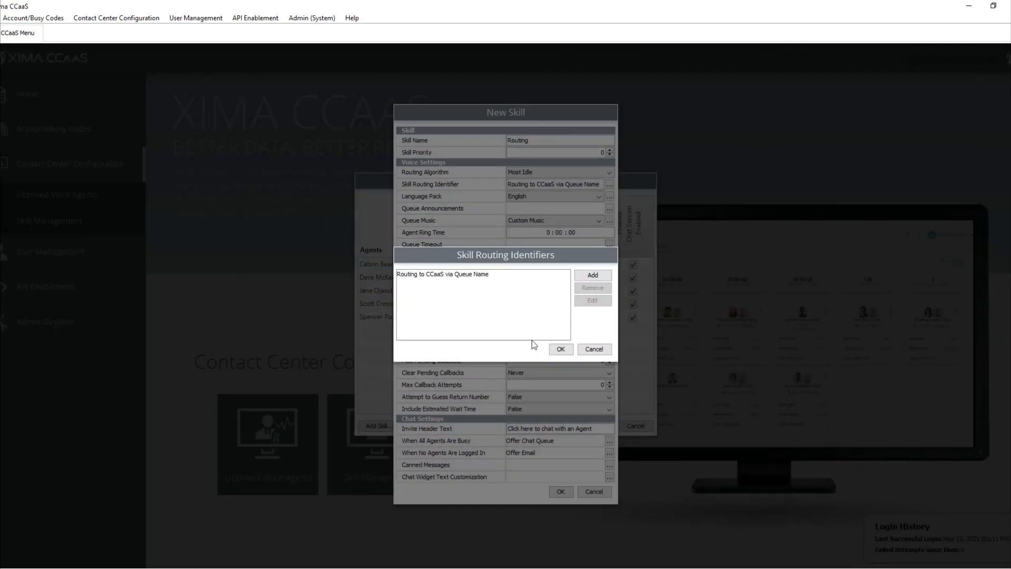
pyautogui.click(603, 348)
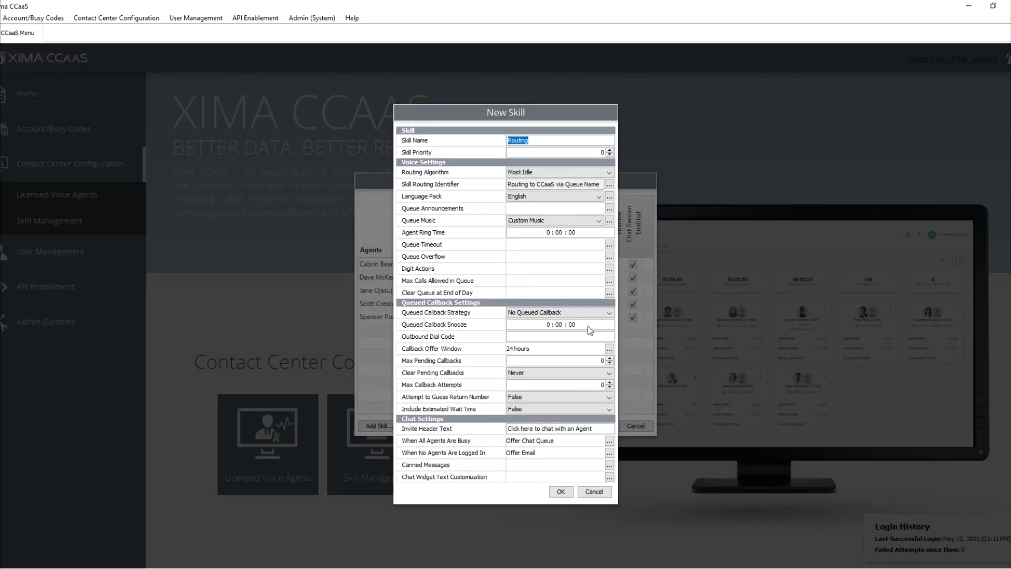